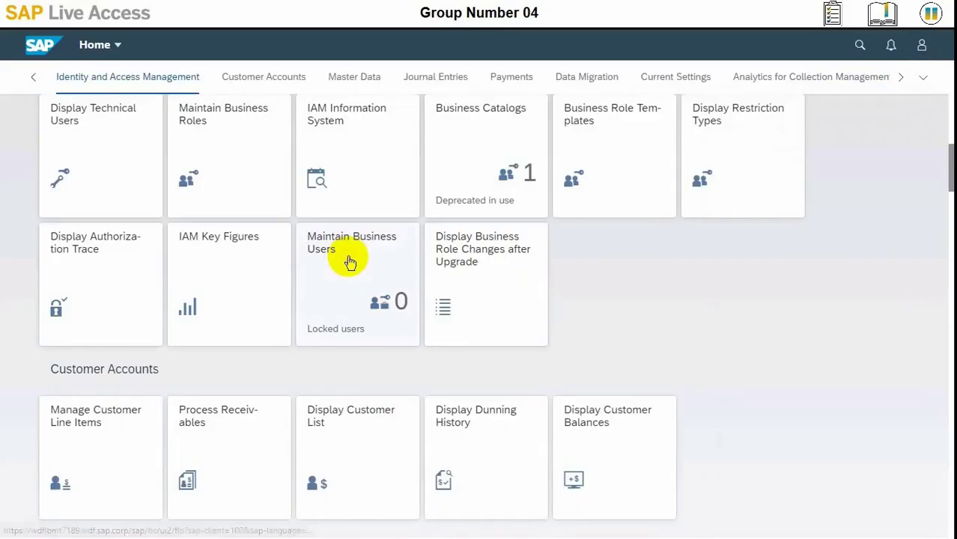
- Search Maintain Business Users for S4C-04 and open that user's details
left_click(348, 256)
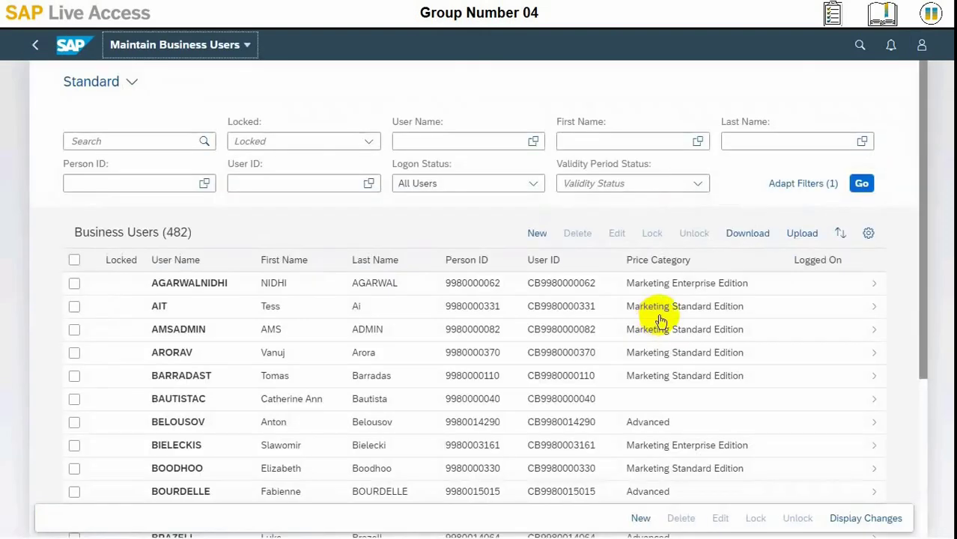
left_click(185, 140)
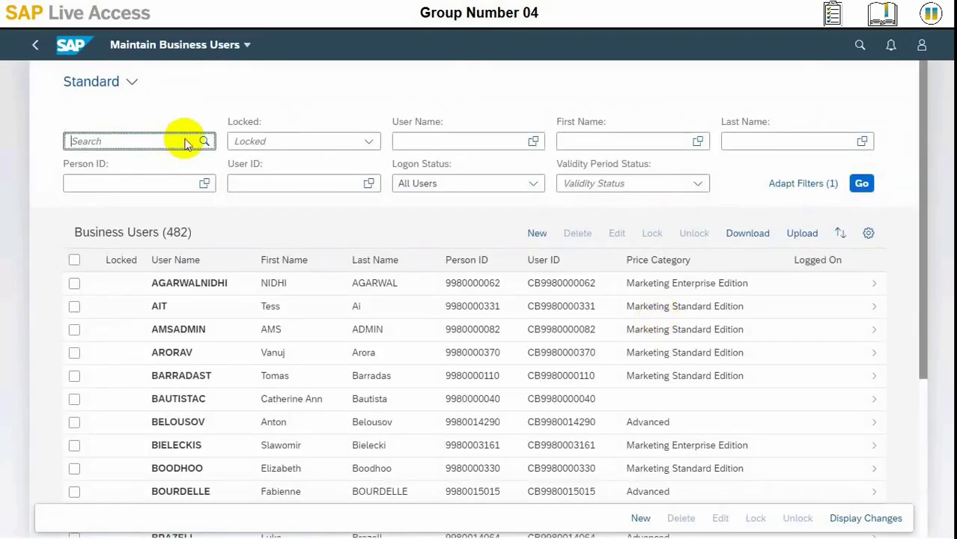
type("S4C-0")
type("4")
key("Return")
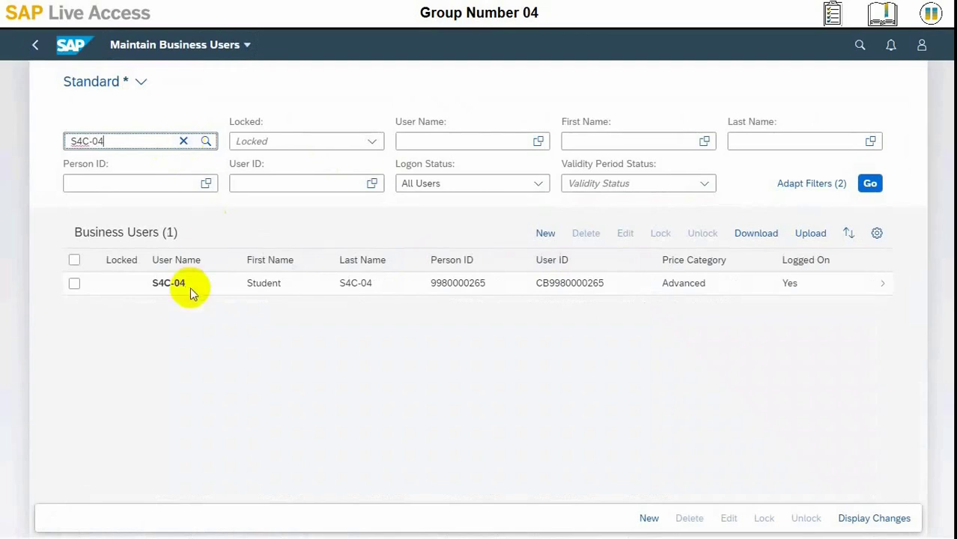
left_click(190, 287)
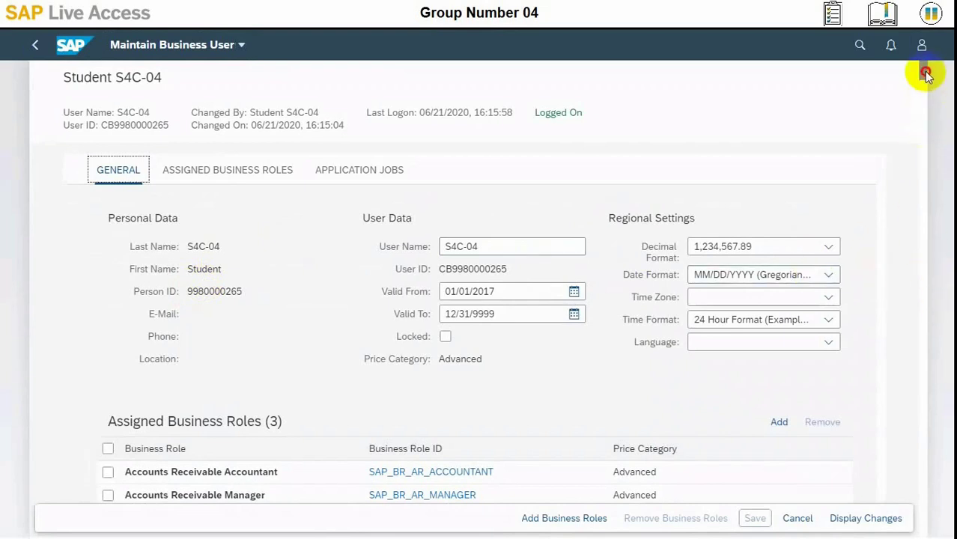
- Remove Accounts Receivable Manager from S4C-04's assigned business roles and save
scroll(925, 83, "down", 5)
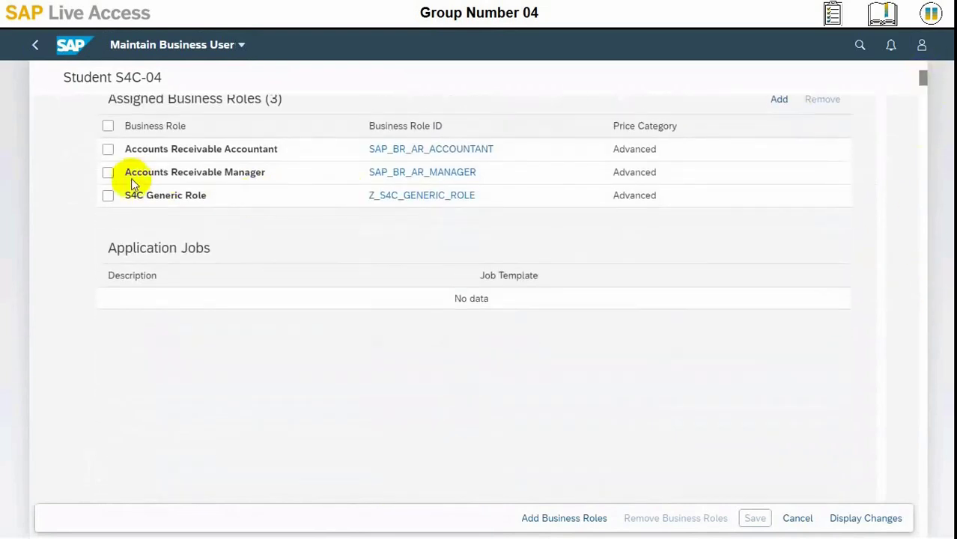
left_click(109, 174)
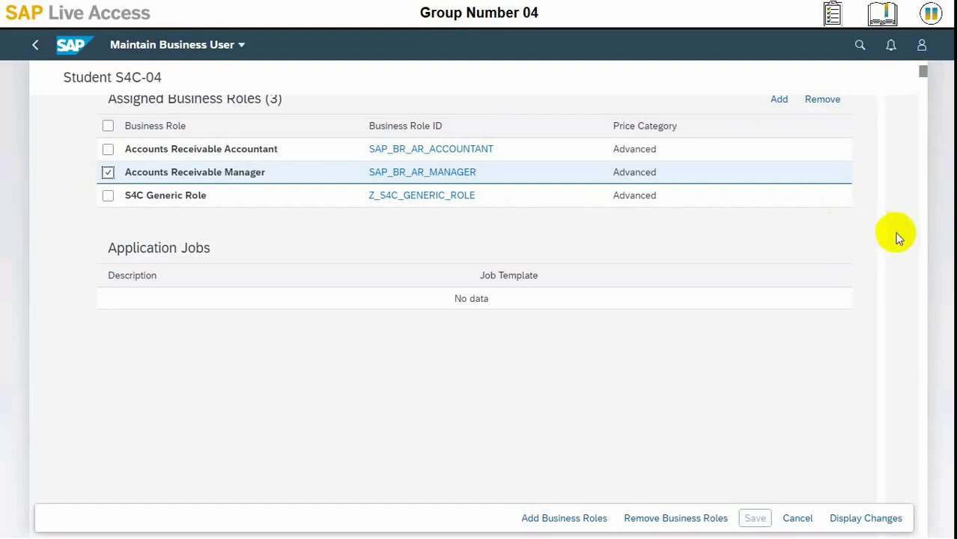
left_click(823, 99)
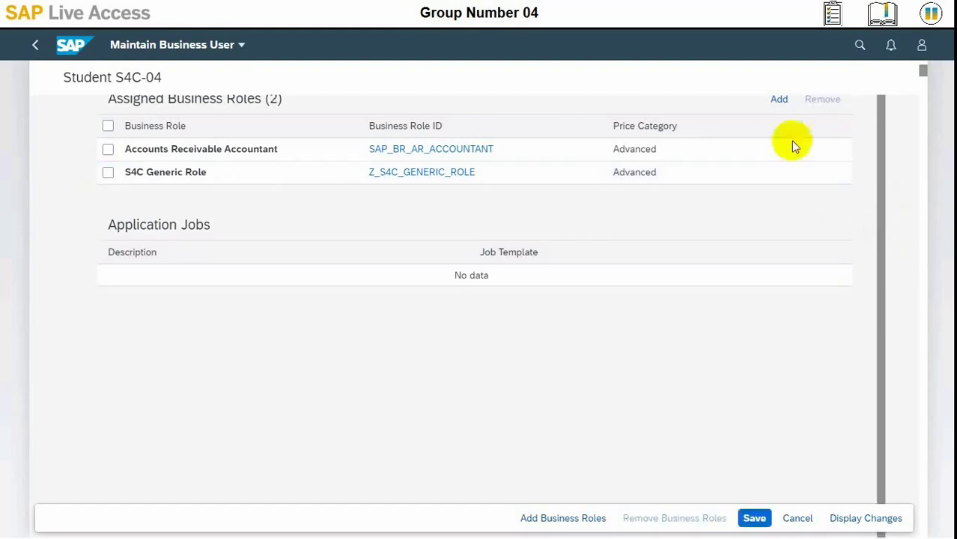
left_click(750, 517)
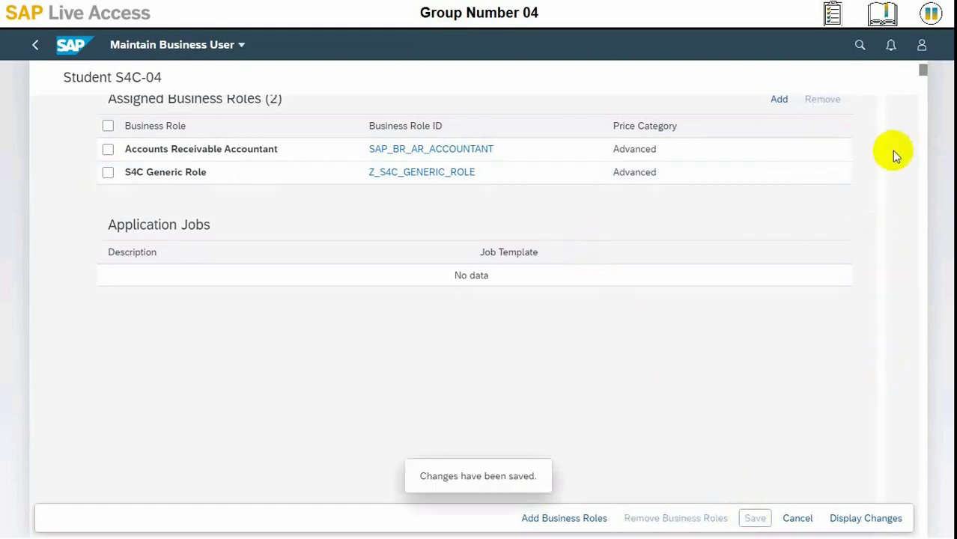
- Sign out of the launchpad and attempt logon as S4C-04 with the account password
left_click(921, 45)
left_click(862, 223)
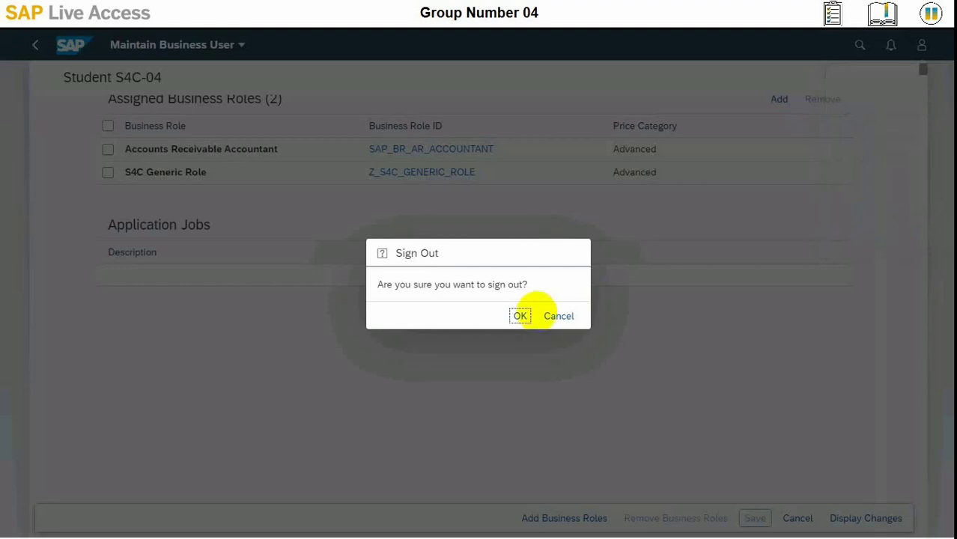
left_click(522, 315)
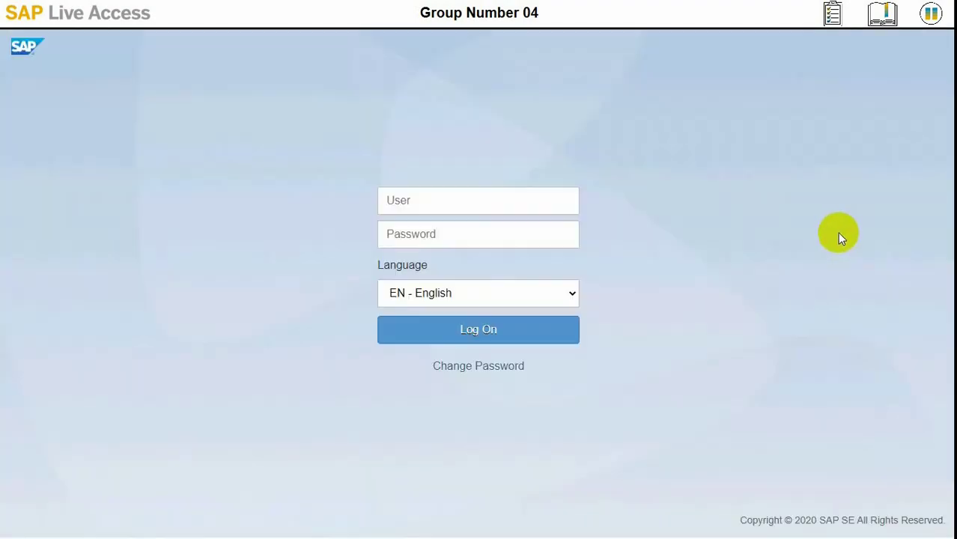
left_click(553, 197)
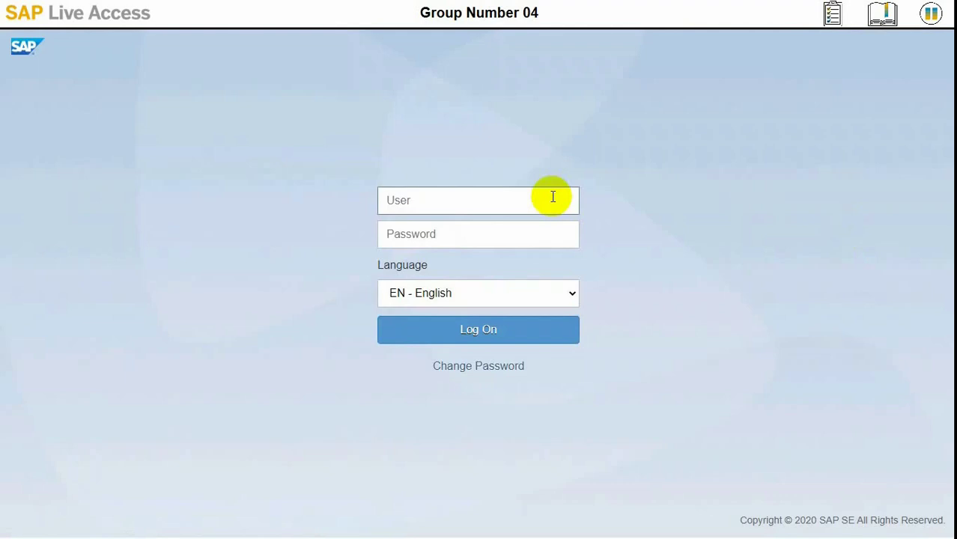
type("S4C-04")
key("Tab")
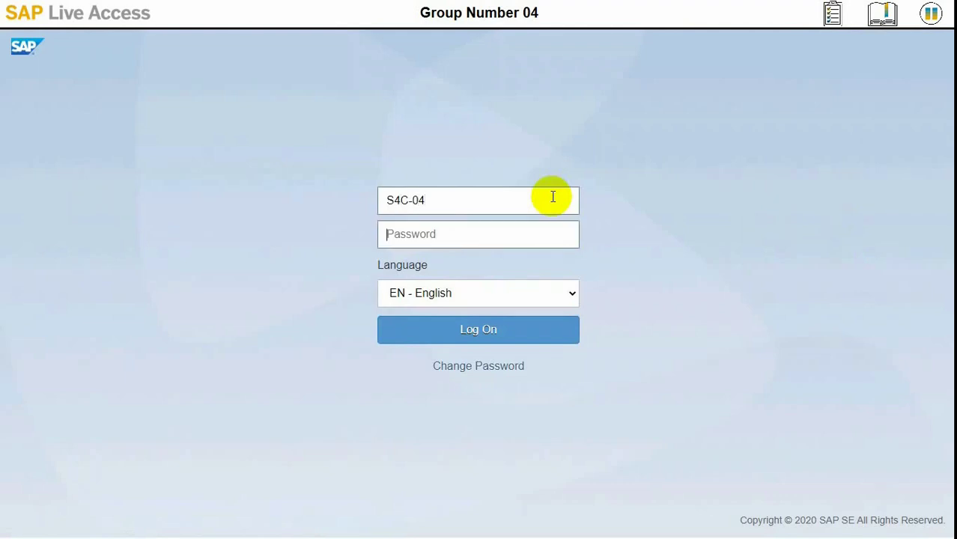
type("•")
type("••••••")
type("•")
key("Return")
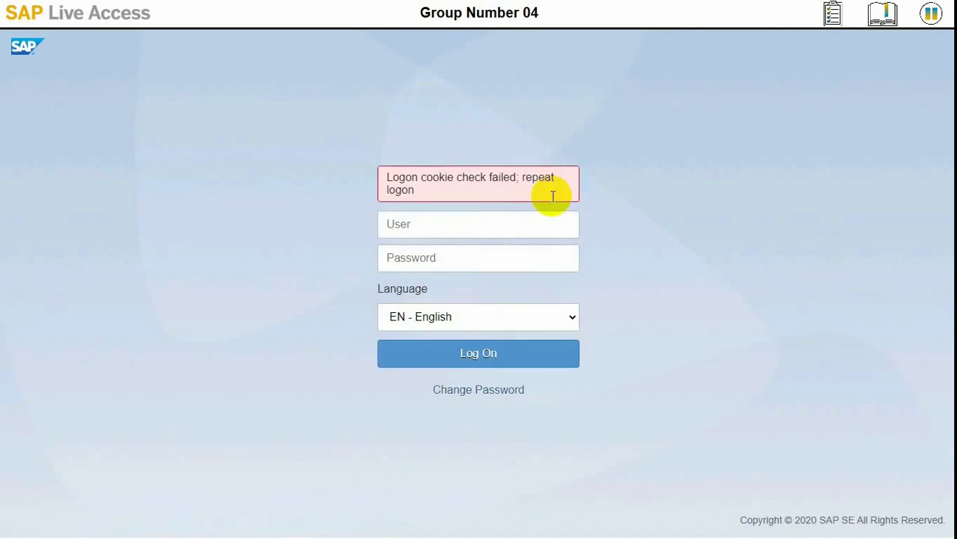
- Log on again as s4c-04 with the account password after the failed attempt
left_click(551, 221)
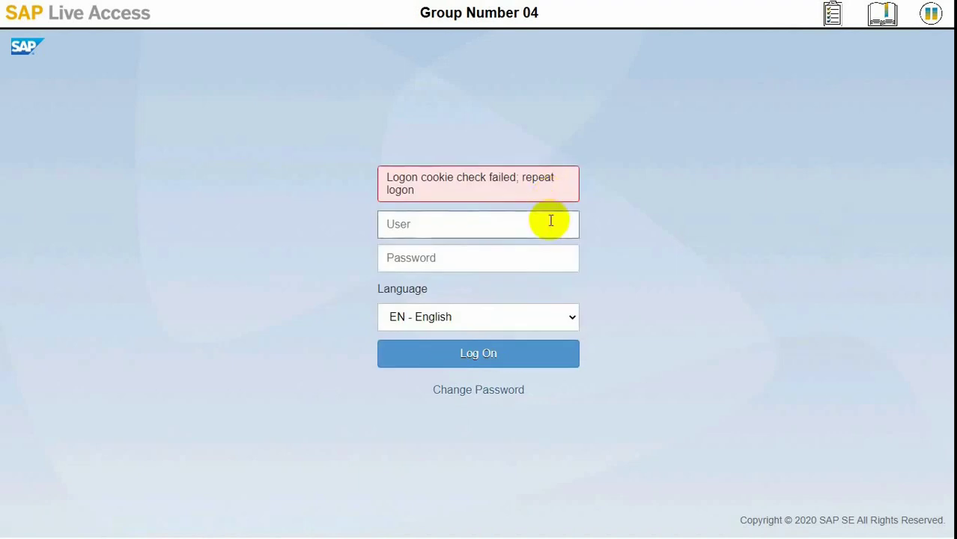
type("s4c")
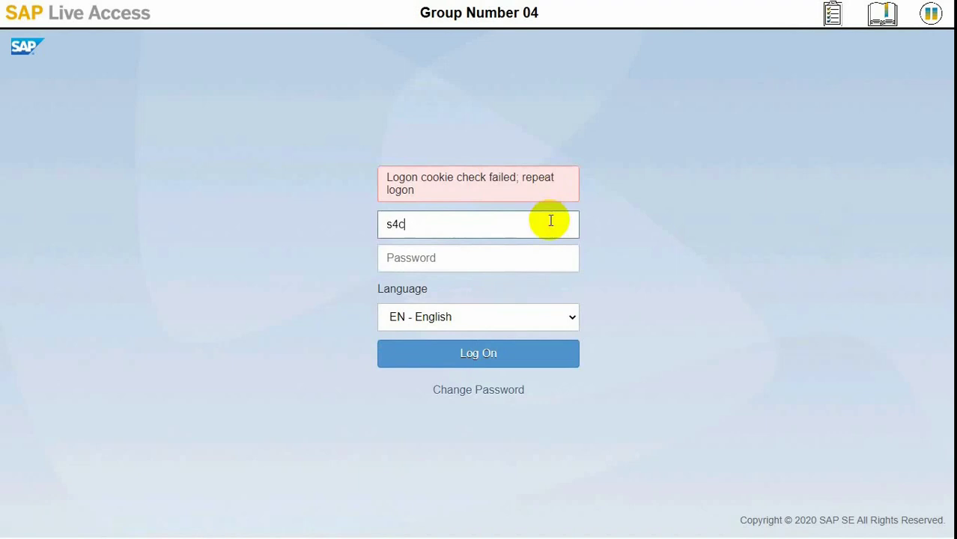
type("-04")
key("Tab")
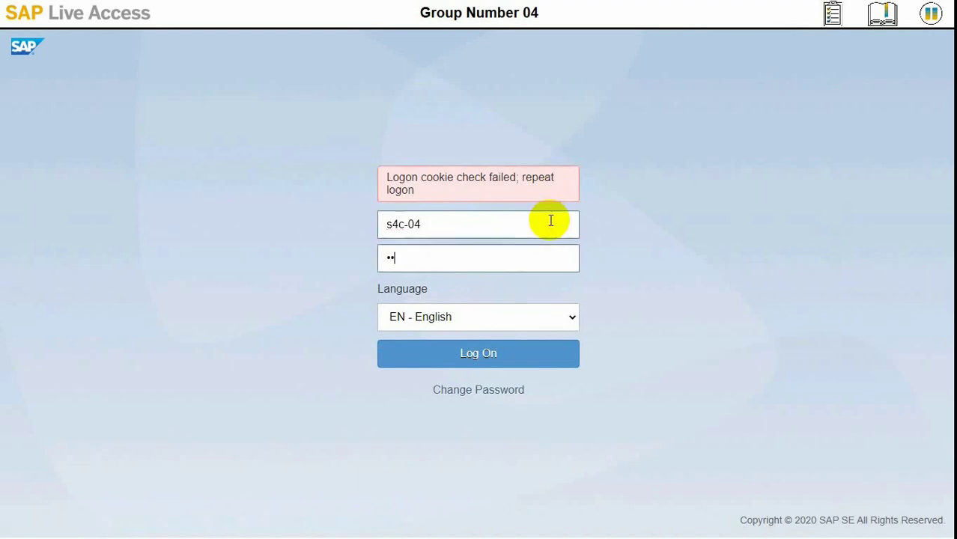
key("Return")
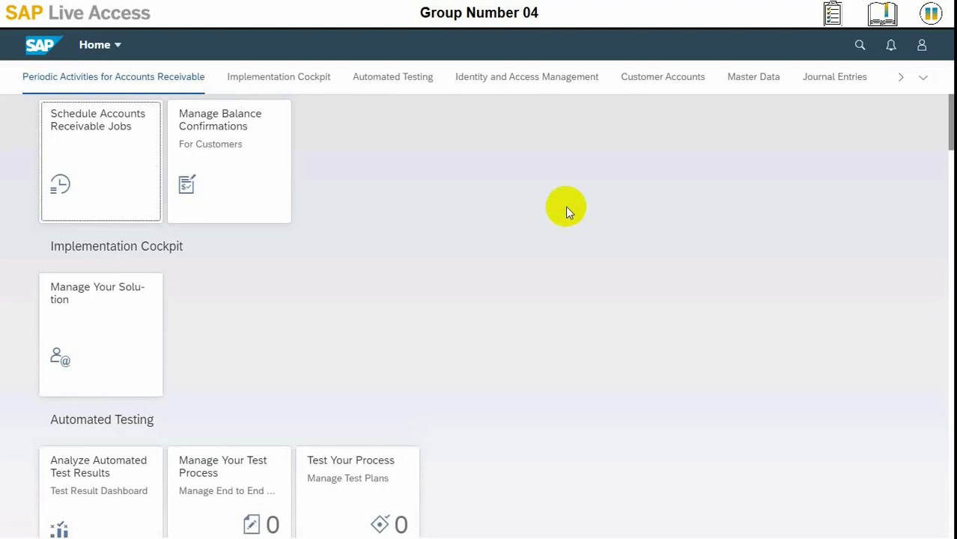
- Launch Create Outgoing Invoices from the Journal Entries group for company code 1010
left_click(829, 79)
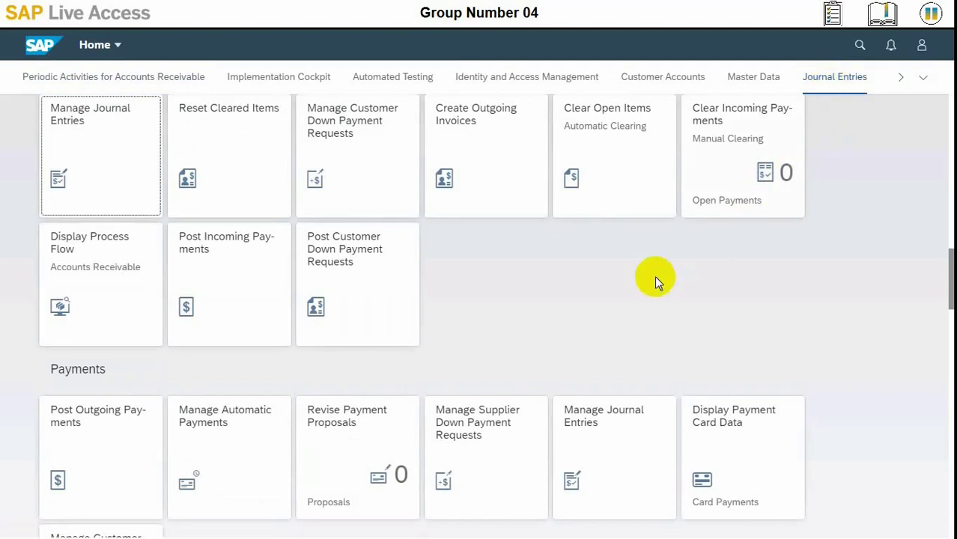
left_click(490, 155)
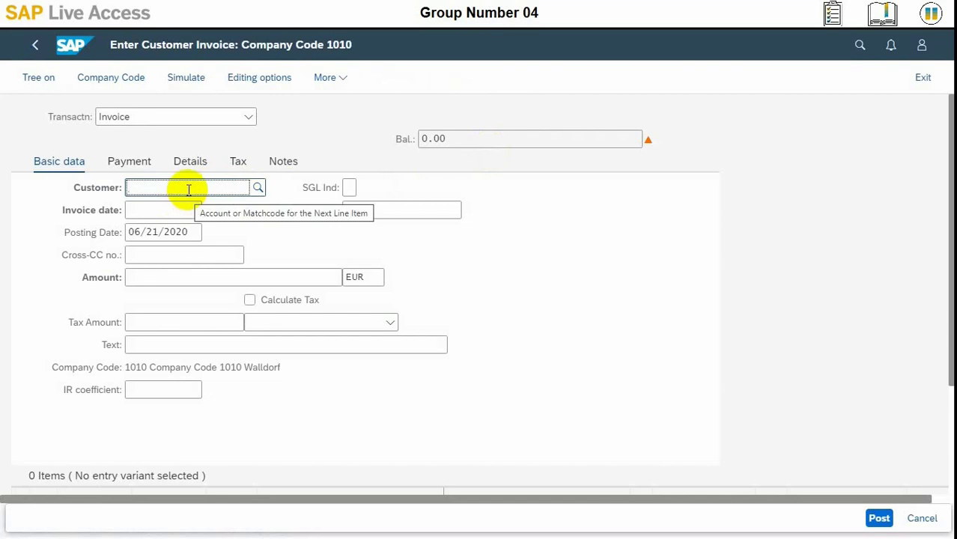
left_click(112, 78)
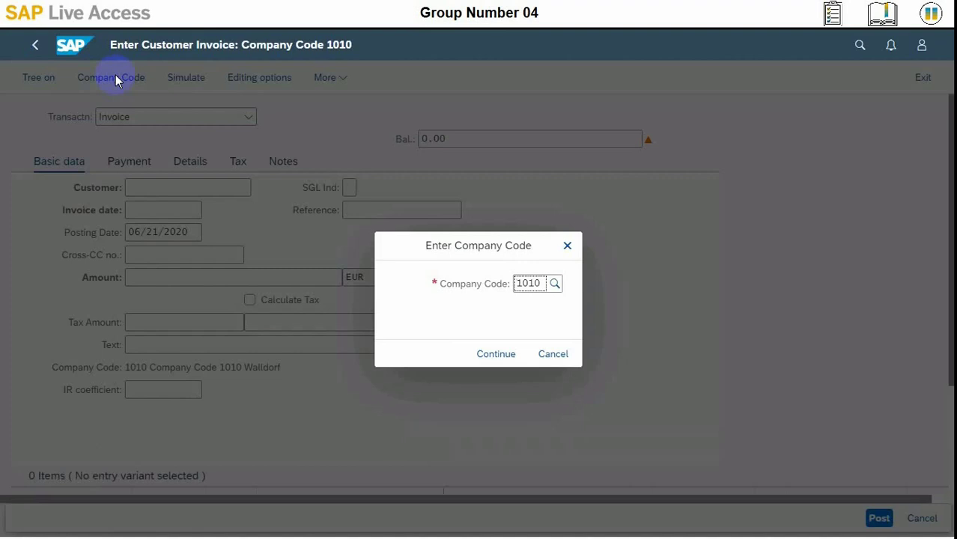
left_click(503, 361)
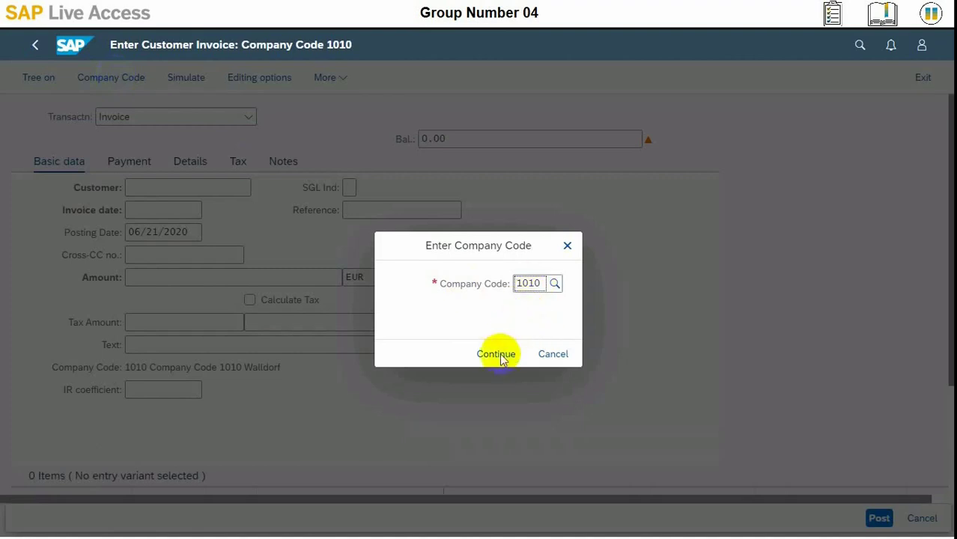
left_click(500, 355)
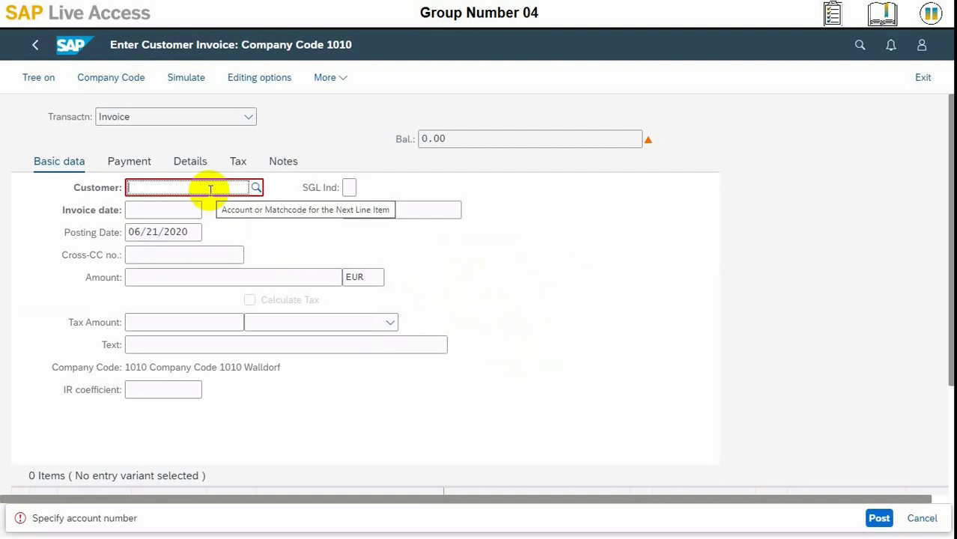
- Enter customer S4C04 on the invoice, picking it from the search results
type("s")
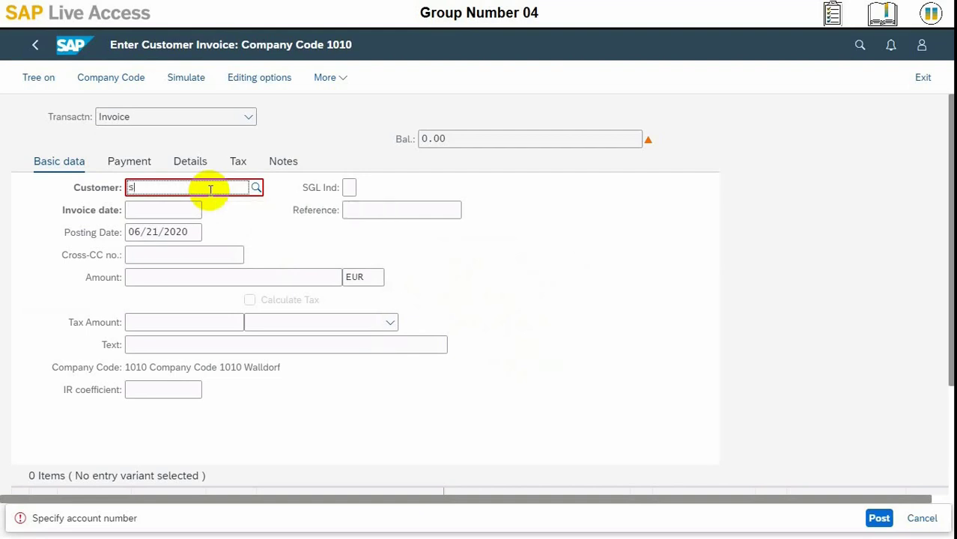
type("4c")
double_click(210, 189)
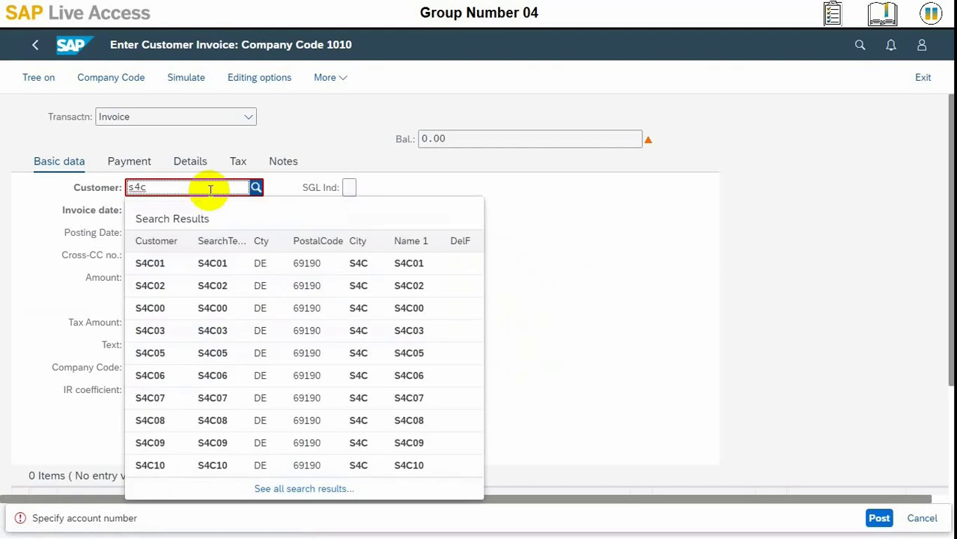
type("04")
left_click(193, 266)
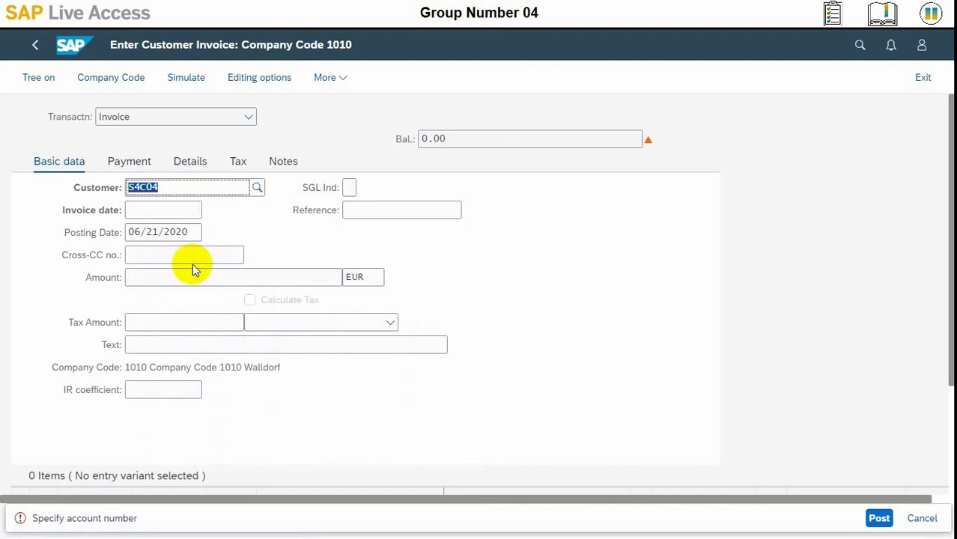
left_click(182, 210)
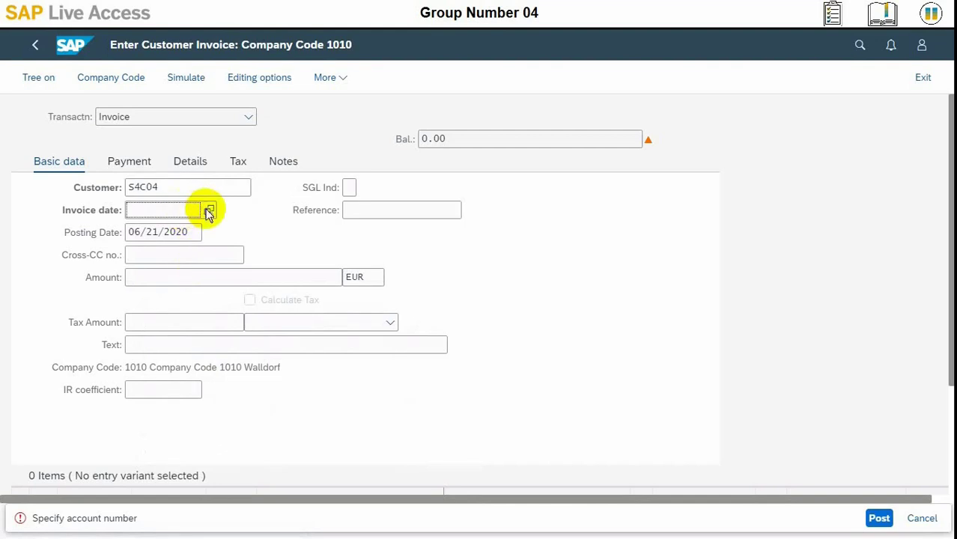
- Pick May 21, 2020 as the invoice date from the calendar and confirm
left_click(209, 212)
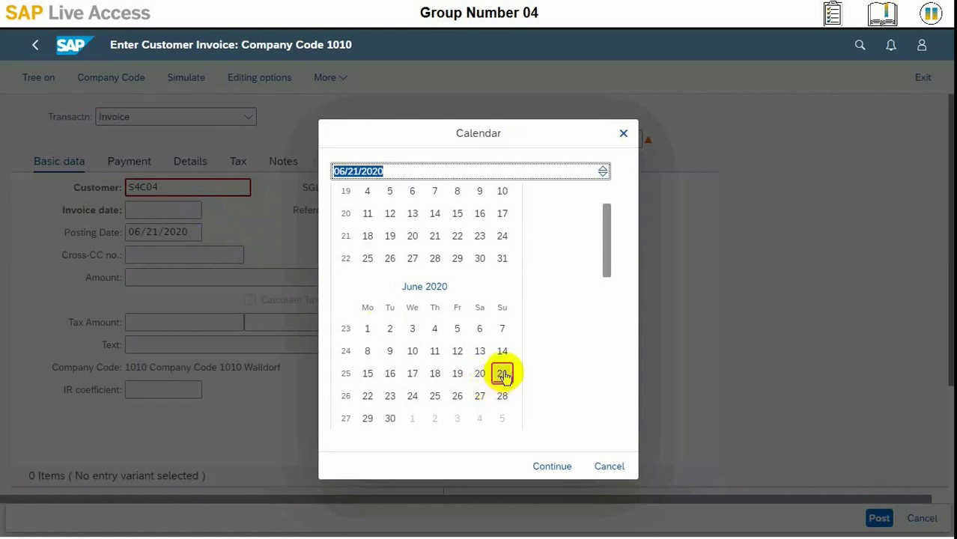
left_click(435, 240)
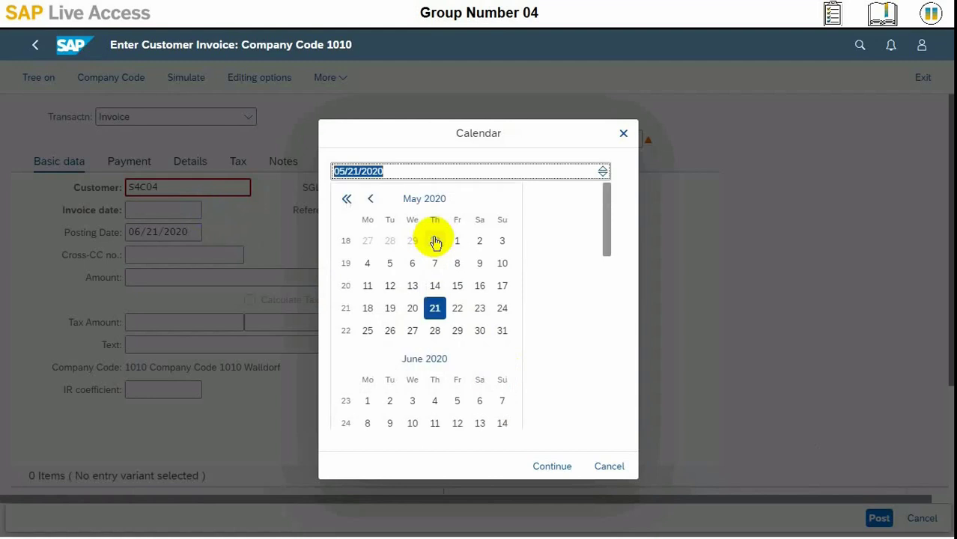
left_click(434, 307)
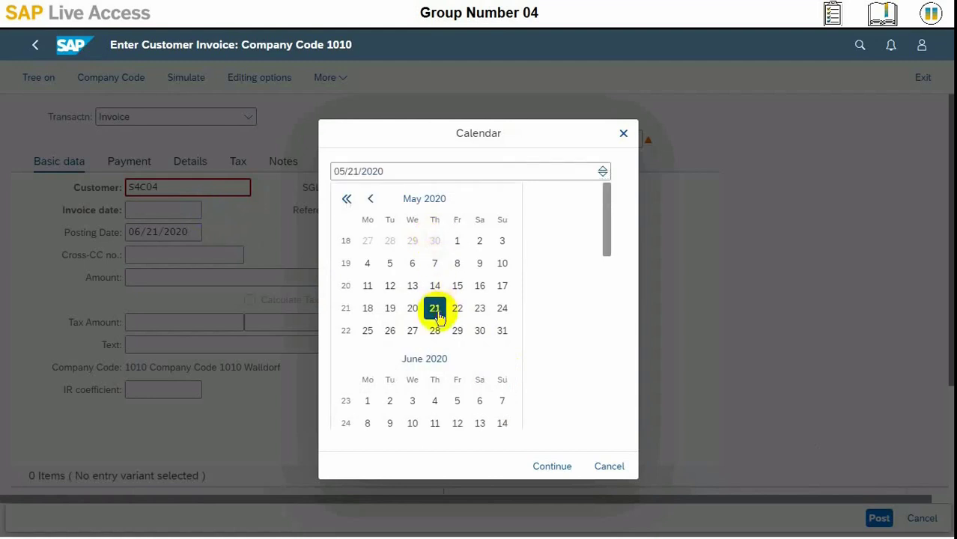
left_click(545, 465)
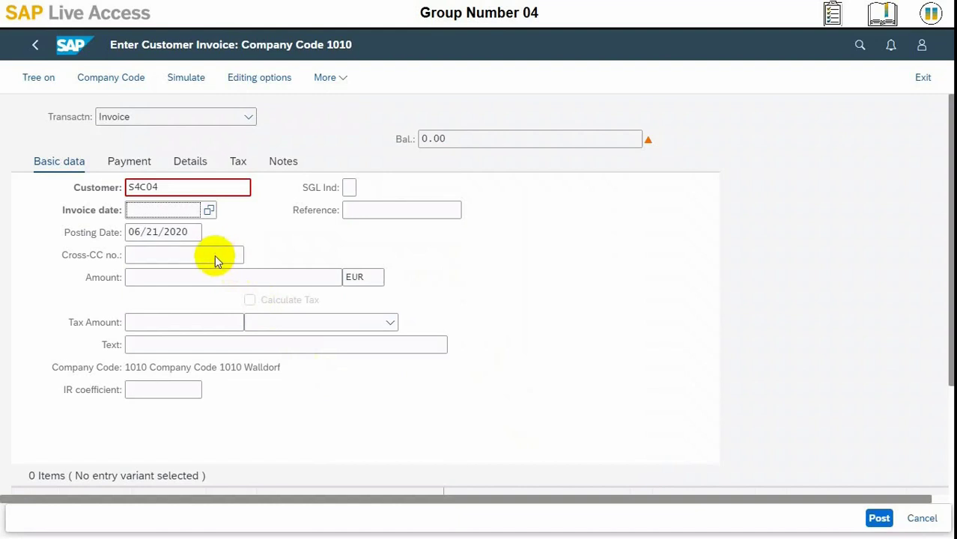
left_click(178, 232)
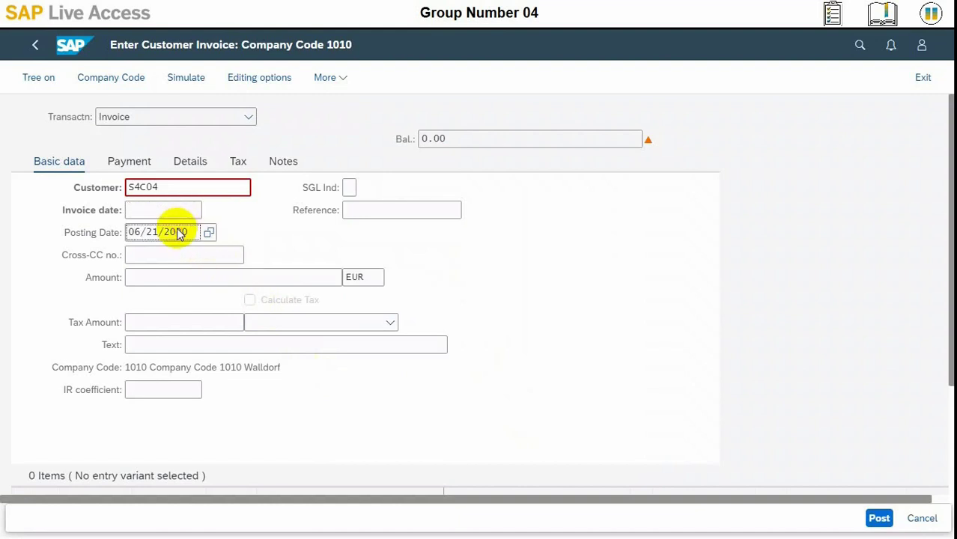
left_click(188, 211)
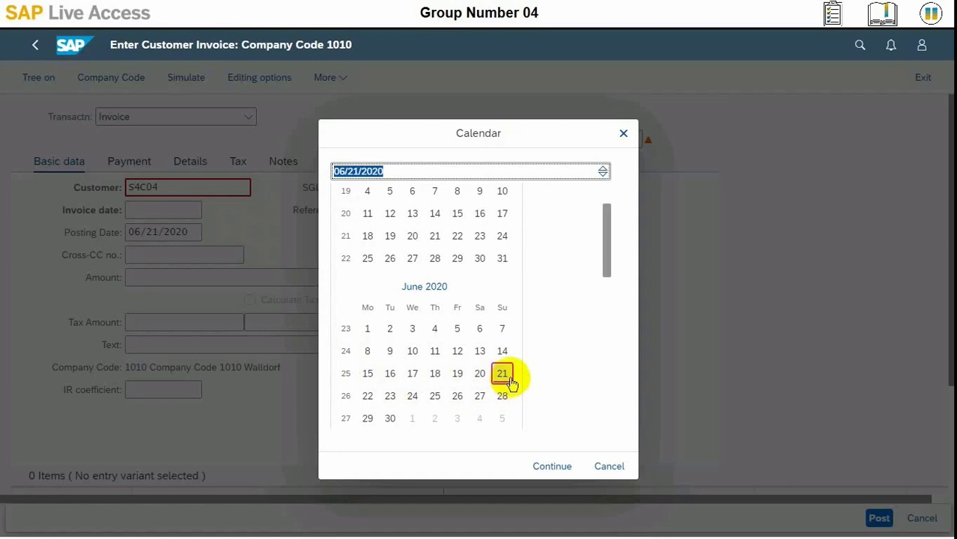
left_click(438, 238)
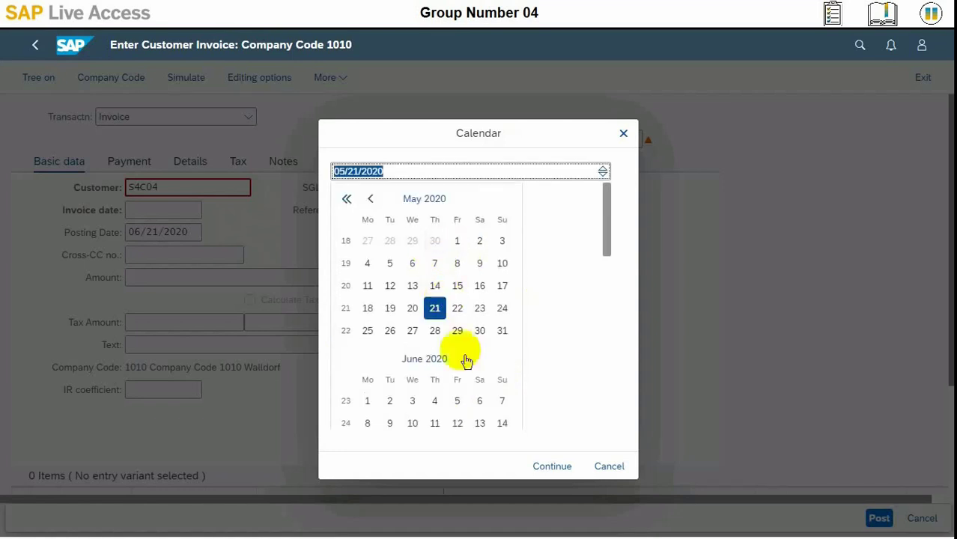
left_click(553, 469)
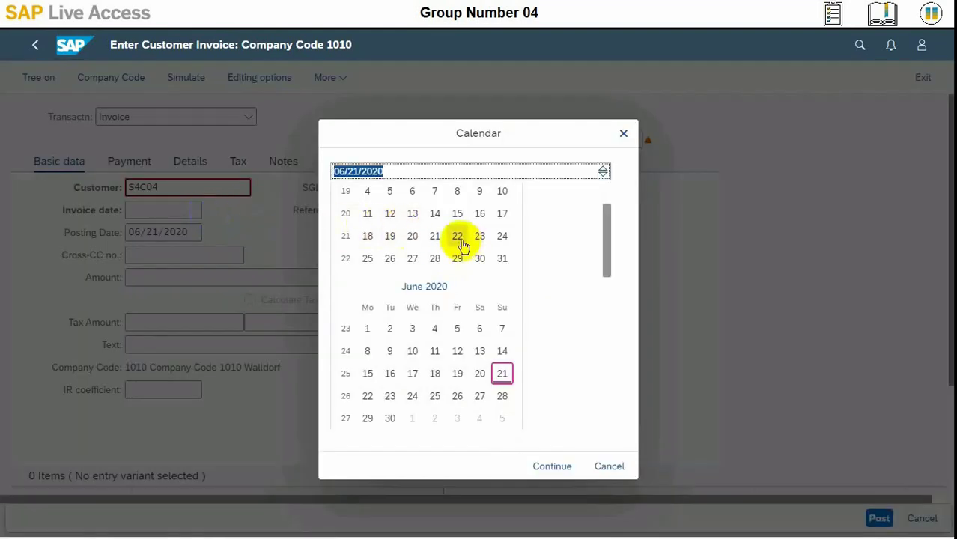
left_click(436, 238)
left_click(436, 236)
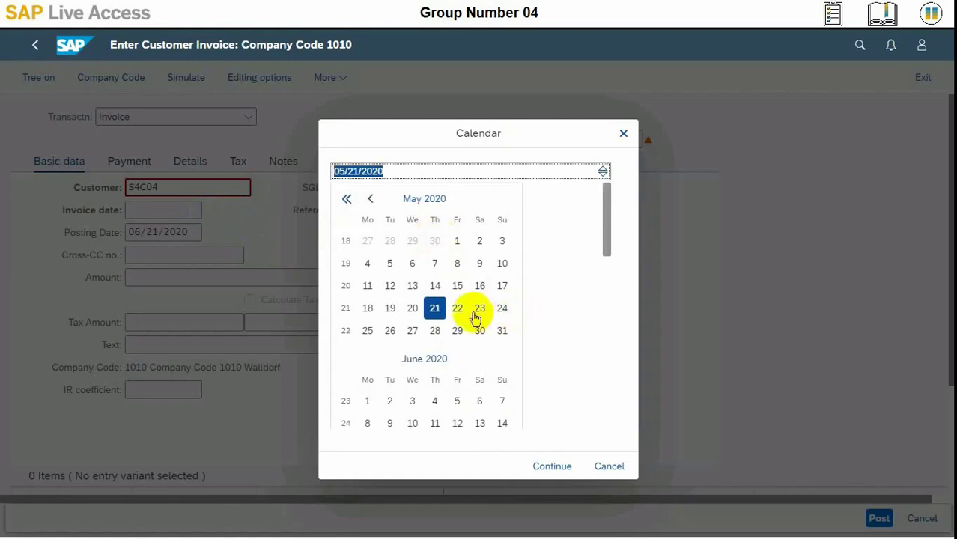
left_click(562, 470)
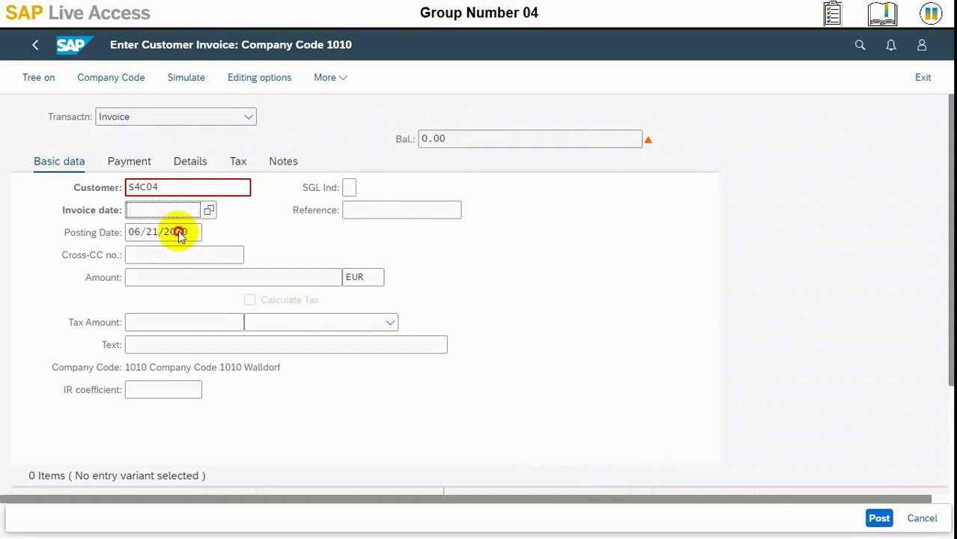
- Open Editing options, then reselect invoice date 05/21/2020 from the calendar
left_click(179, 232)
left_click(173, 254)
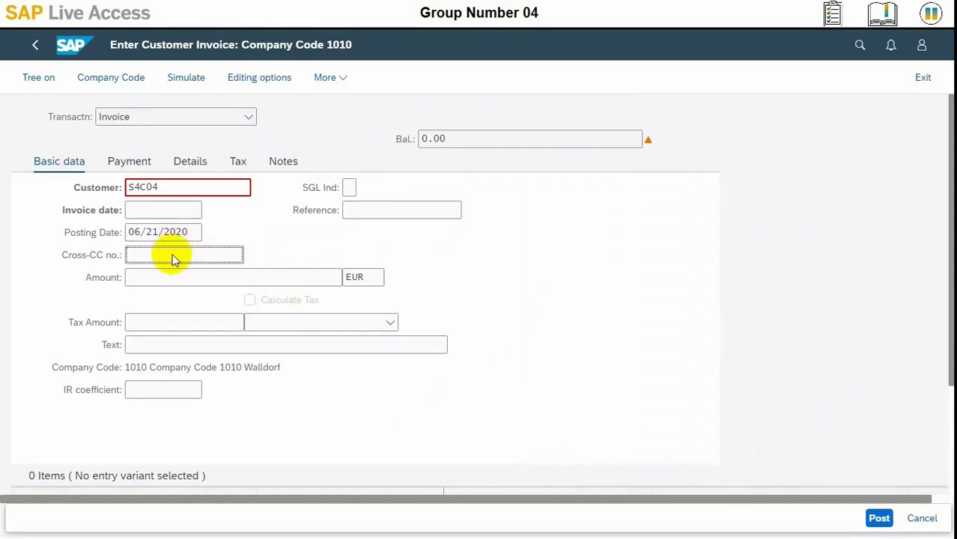
left_click(176, 212)
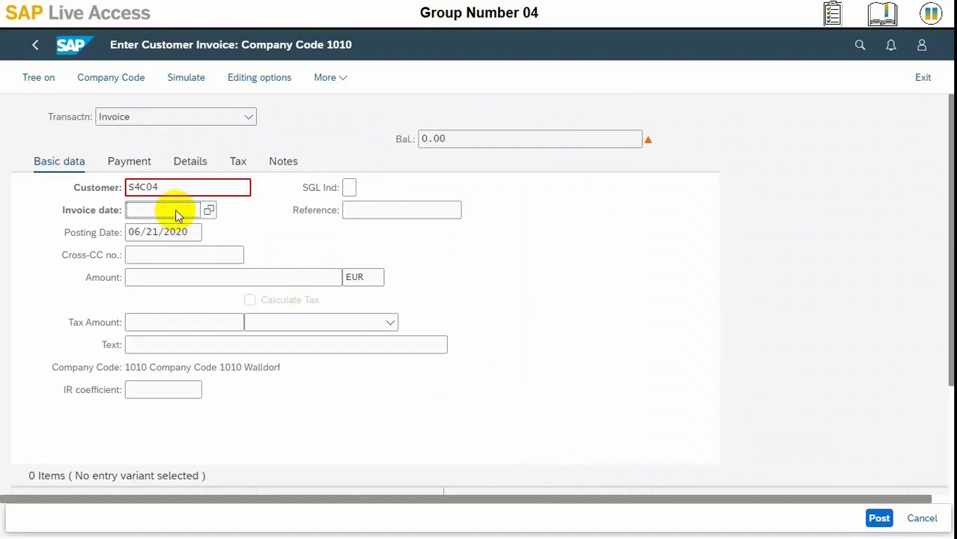
left_click(247, 81)
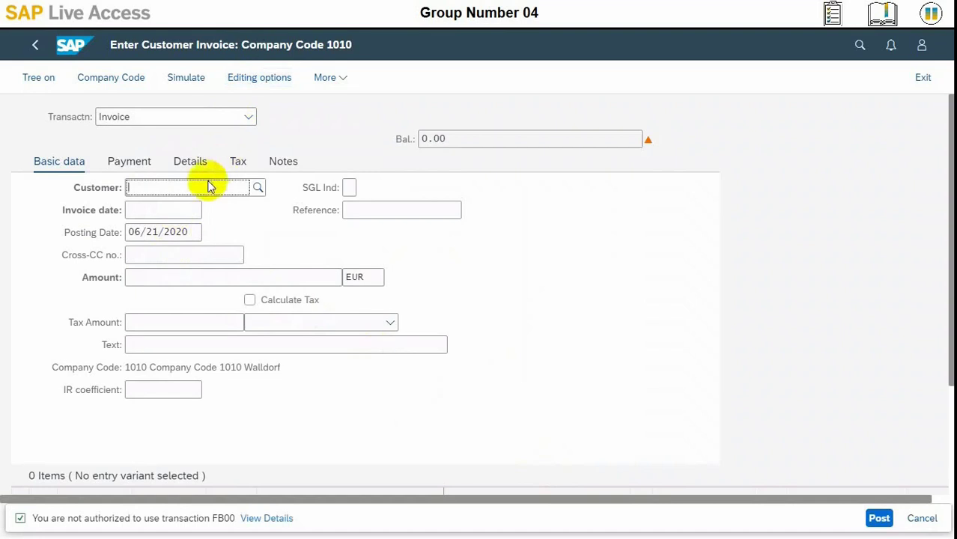
left_click(184, 209)
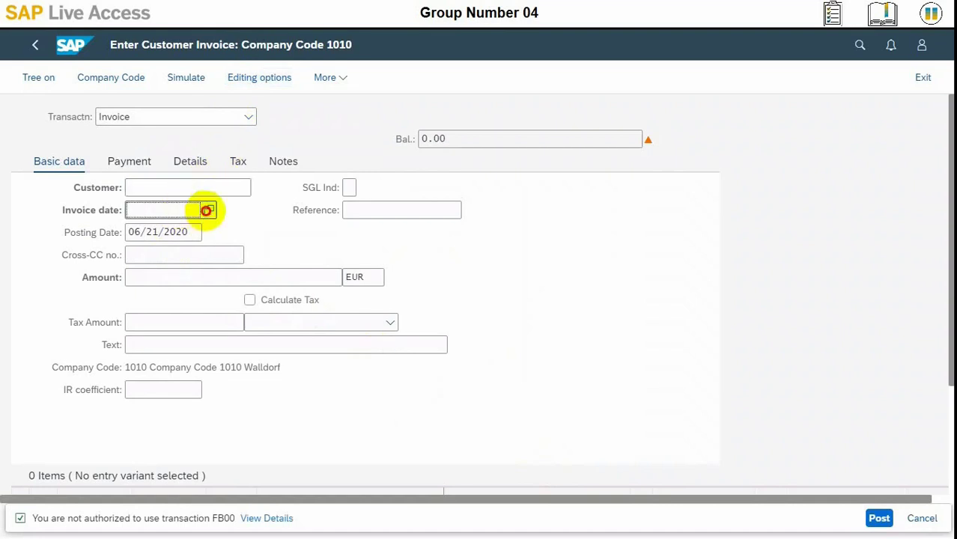
left_click(208, 212)
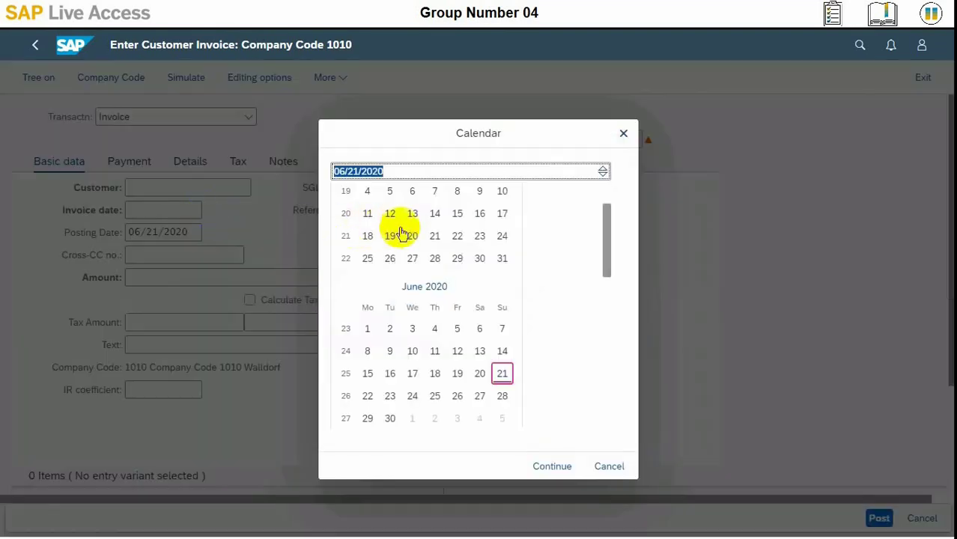
left_click(434, 236)
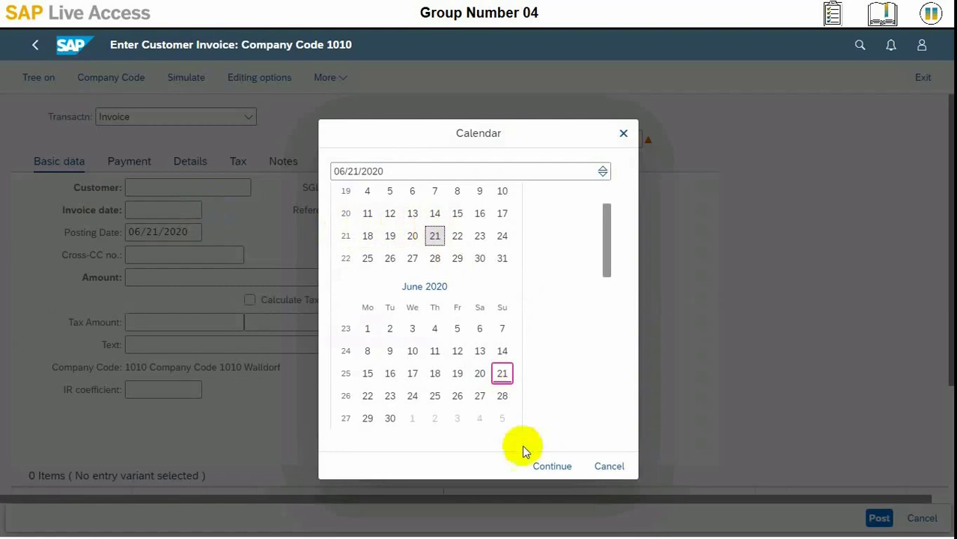
left_click(535, 466)
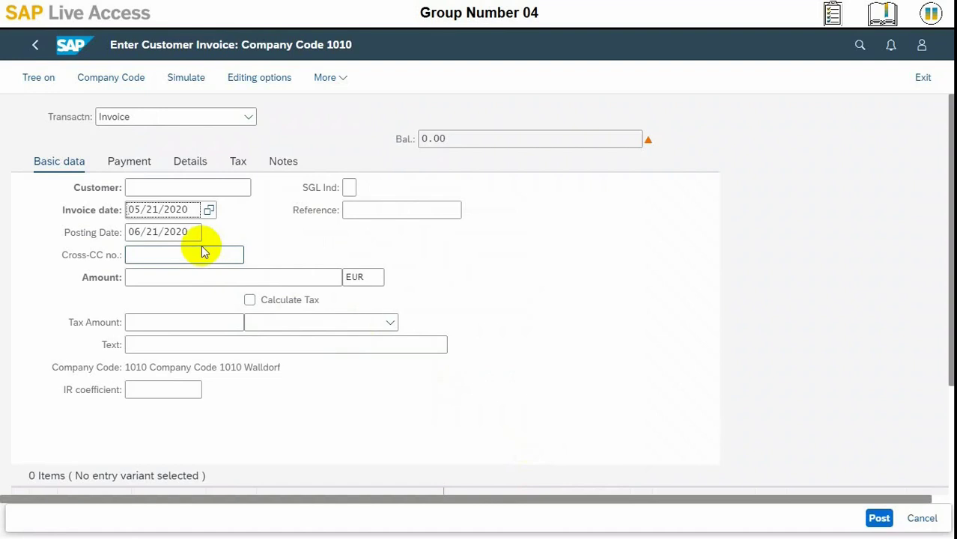
- Enter reference S4C-04 and amount 10004 EUR on the invoice
left_click(389, 211)
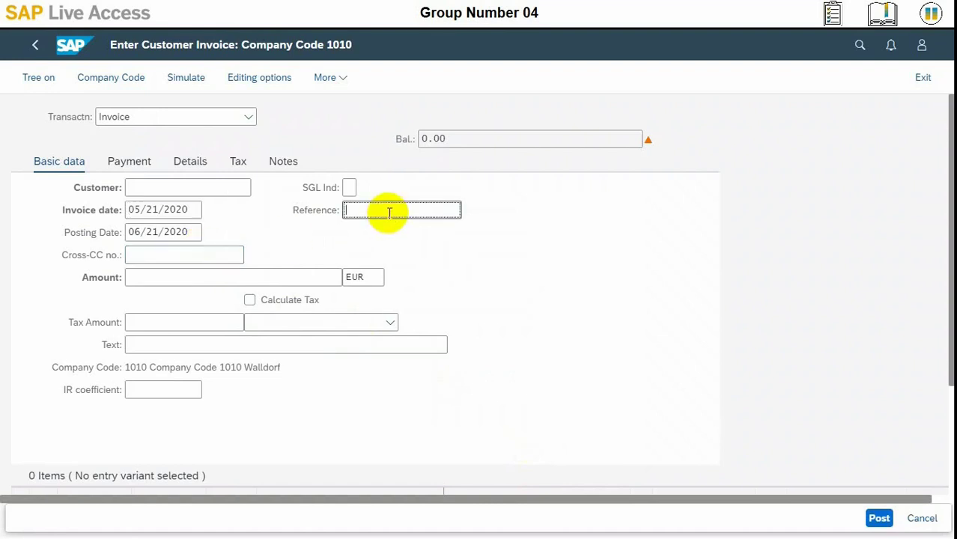
type("s4")
key("BackSpace")
key("BackSpace")
key("BackSpace")
type("4C")
type("-04")
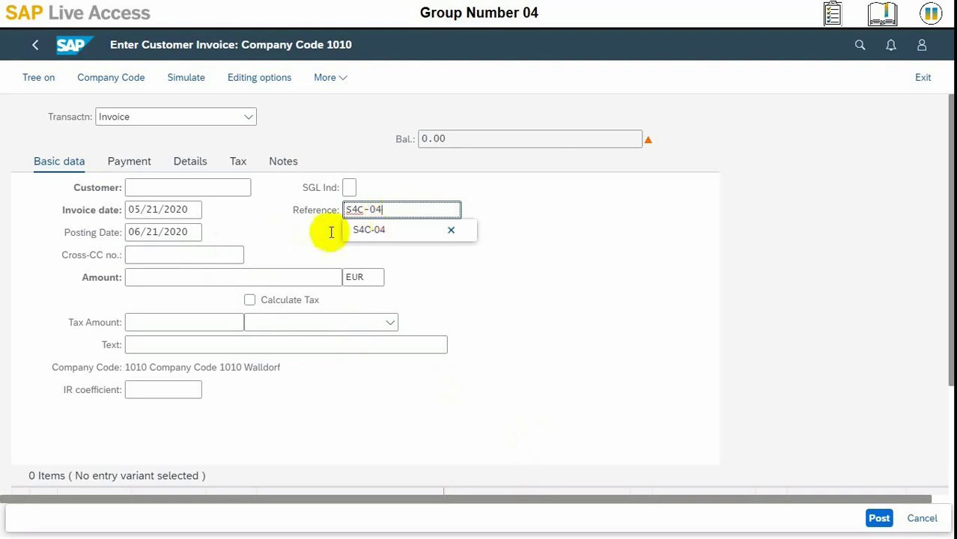
left_click(247, 275)
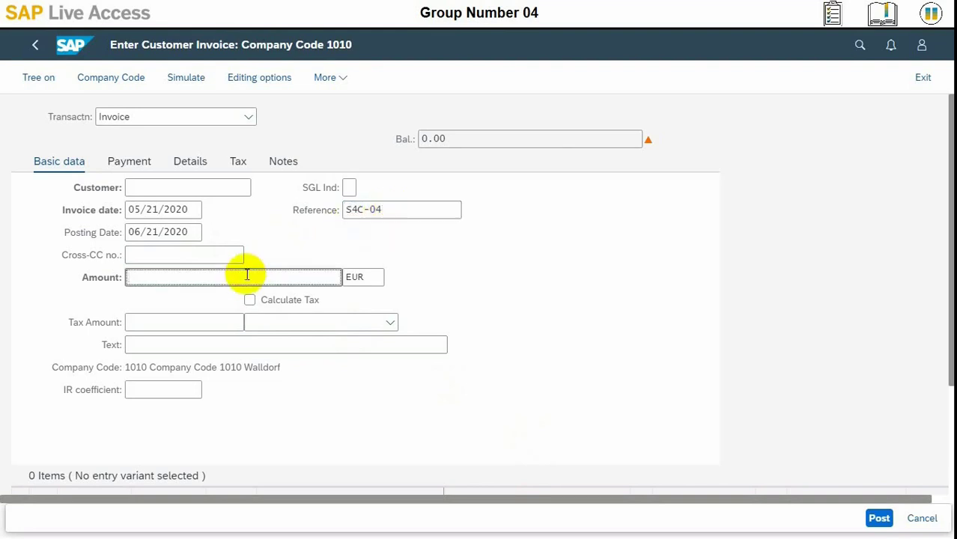
type("1000")
type("4")
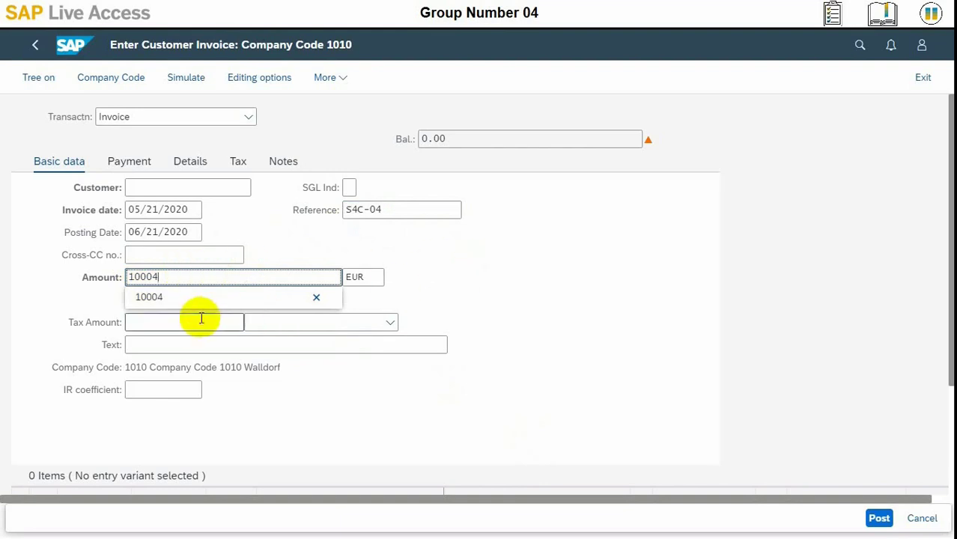
left_click(529, 274)
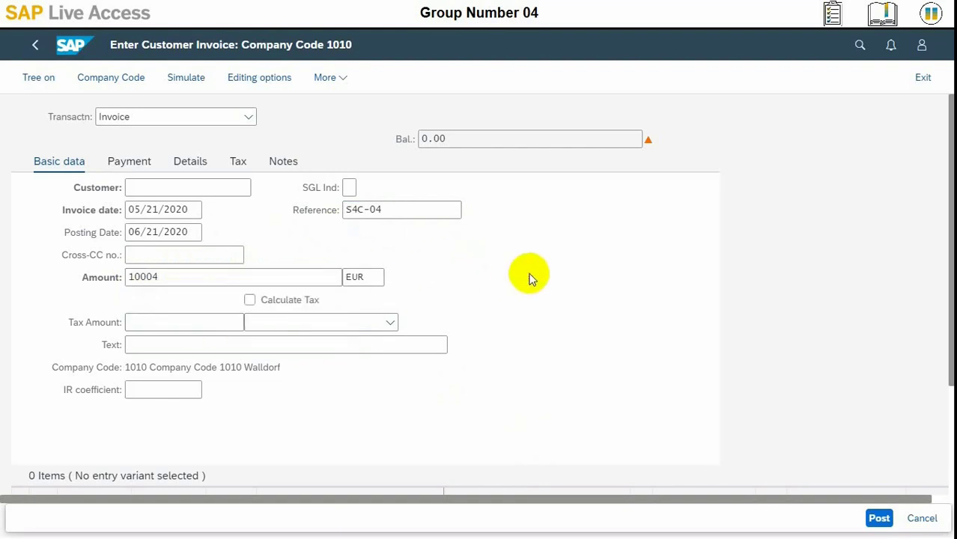
- Turn on automatic tax calculation and re-enter customer S4C04
left_click(250, 300)
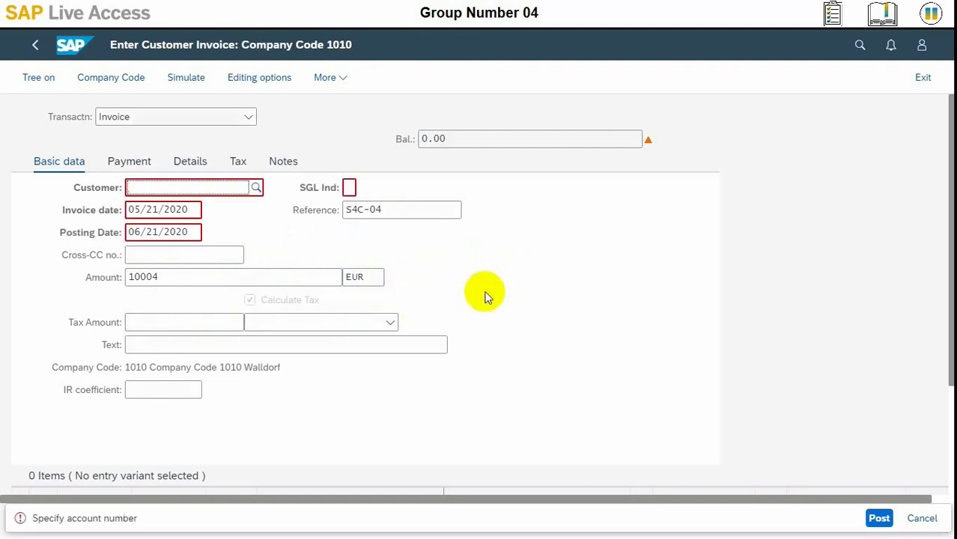
left_click(193, 186)
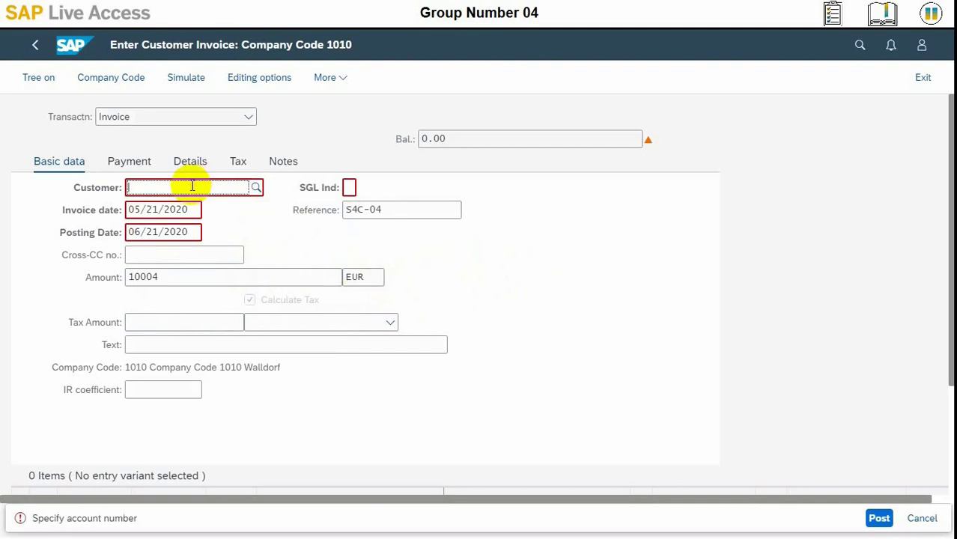
type("S4C")
type("04")
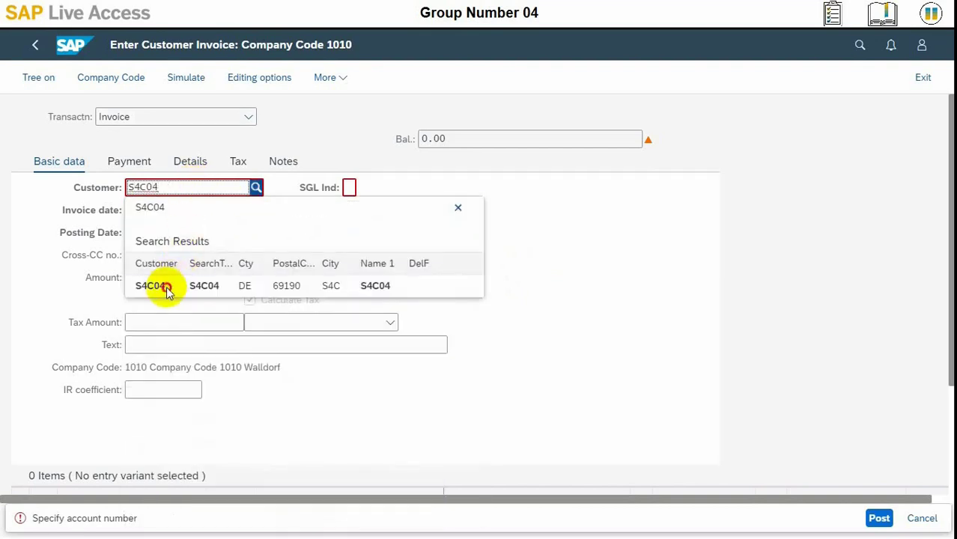
left_click(166, 290)
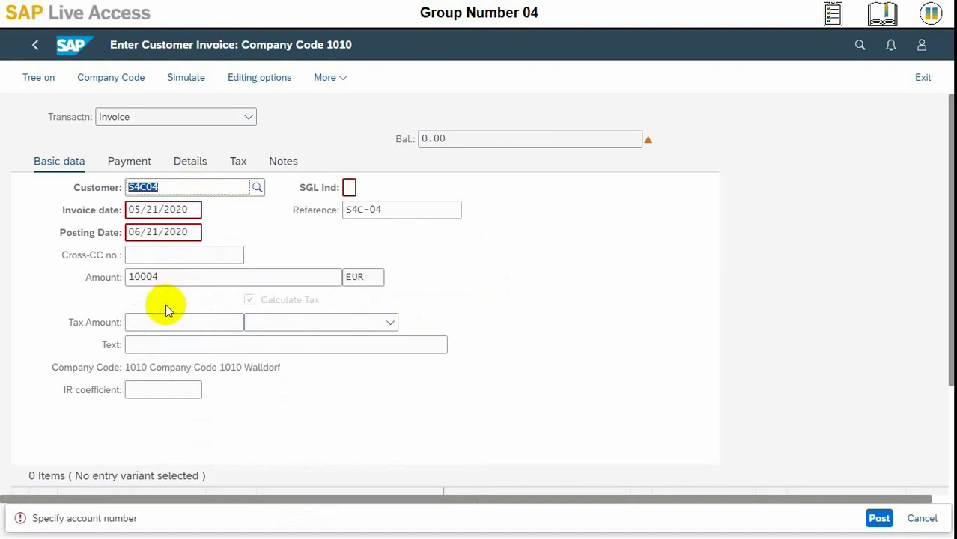
- Check the tax code list without choosing one, then go to Editing options
left_click(176, 273)
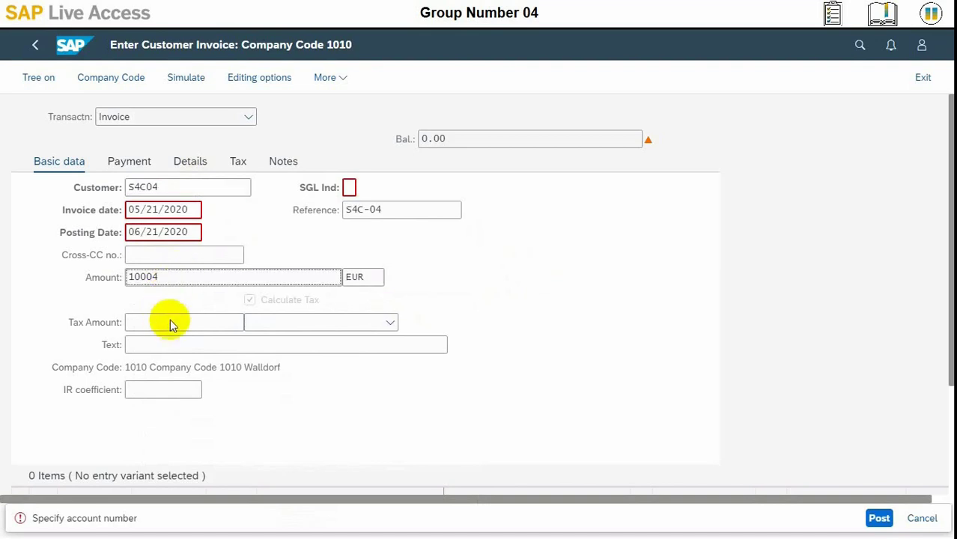
left_click(208, 327)
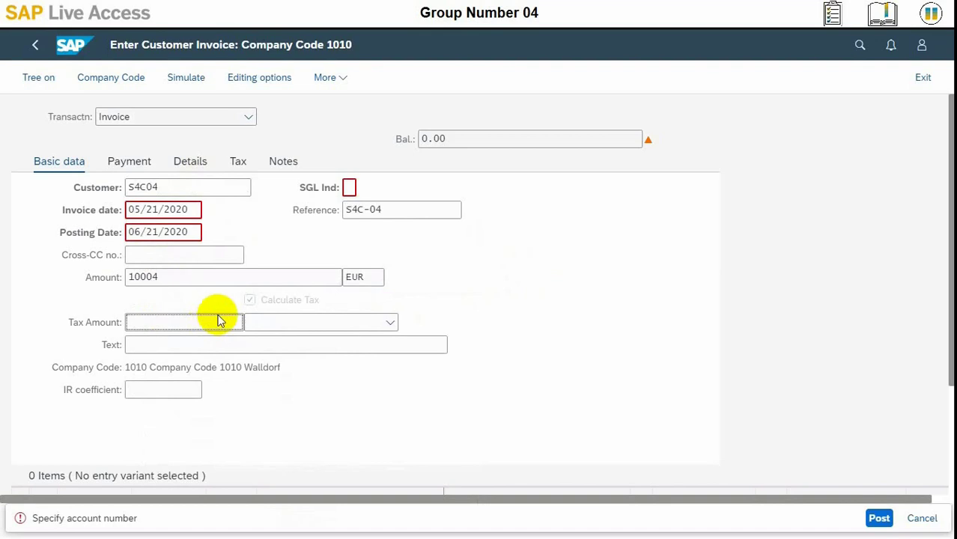
left_click(273, 328)
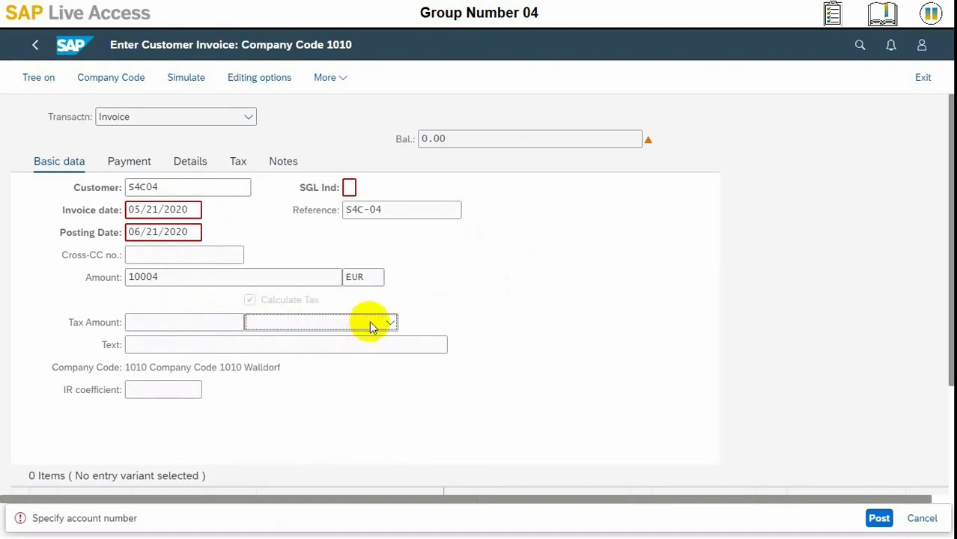
left_click(388, 323)
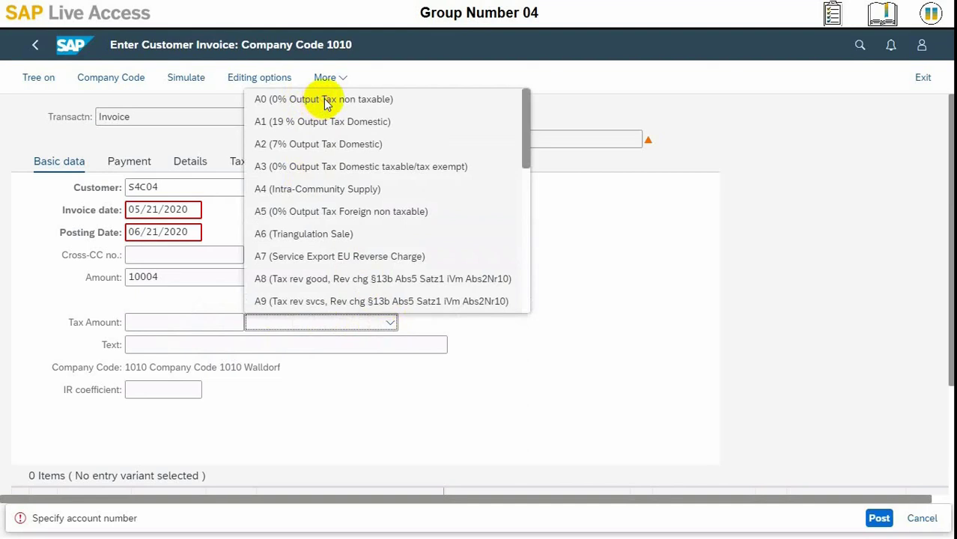
left_click(191, 286)
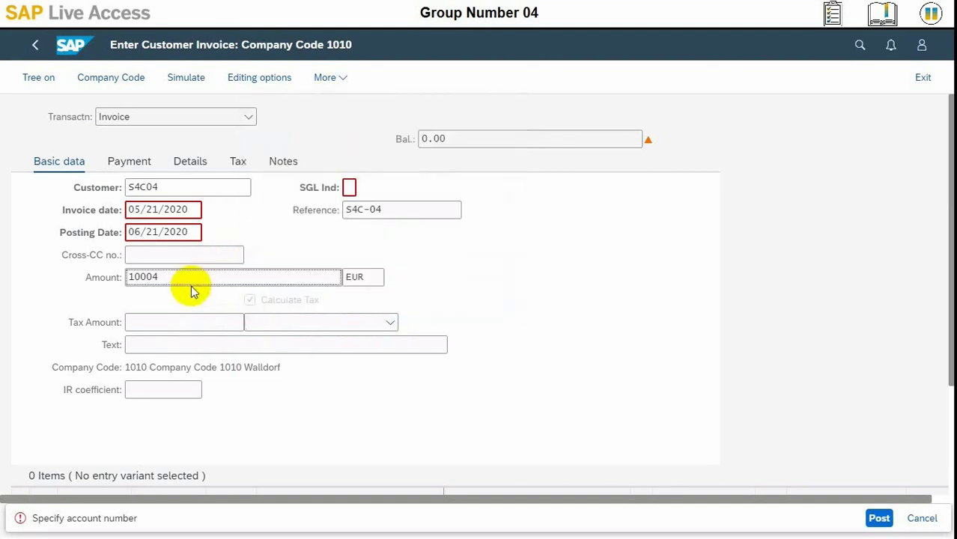
left_click(271, 83)
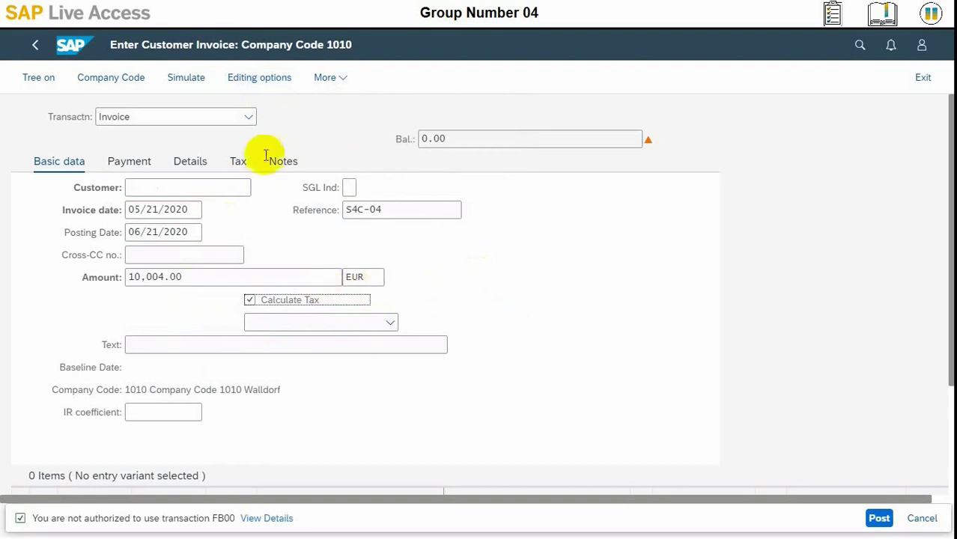
- Re-enter customer S4C04 and set tax code A0 (0% output tax non taxable)
left_click(276, 78)
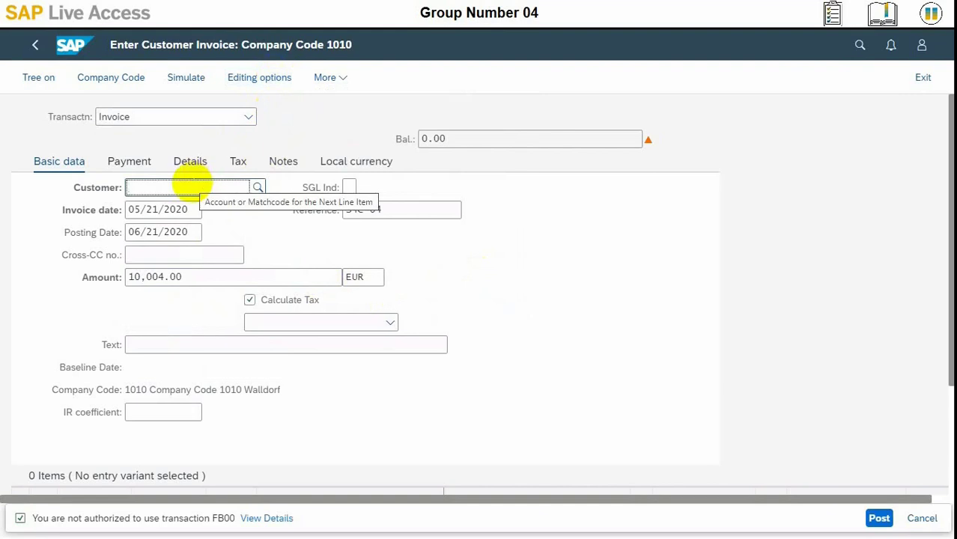
type("S")
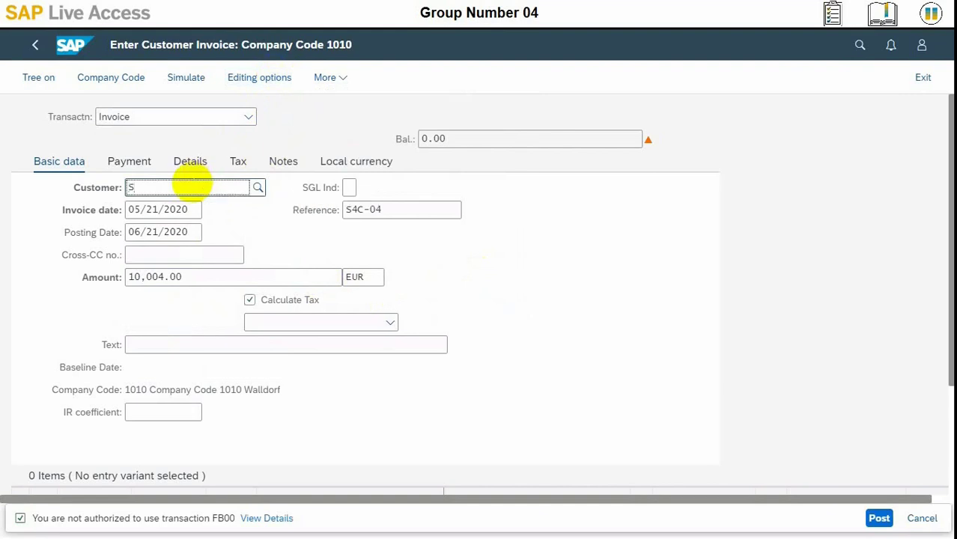
type("4C04")
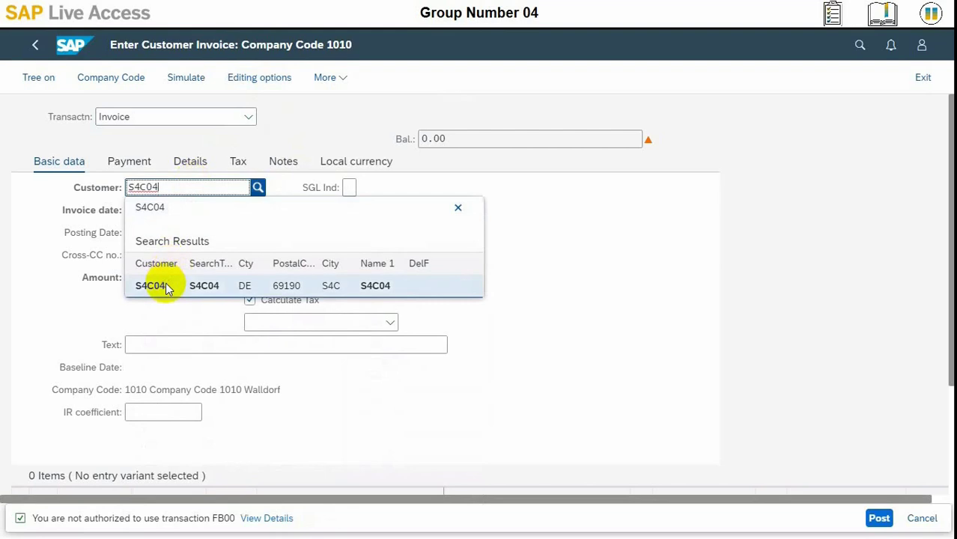
left_click(161, 285)
left_click(184, 280)
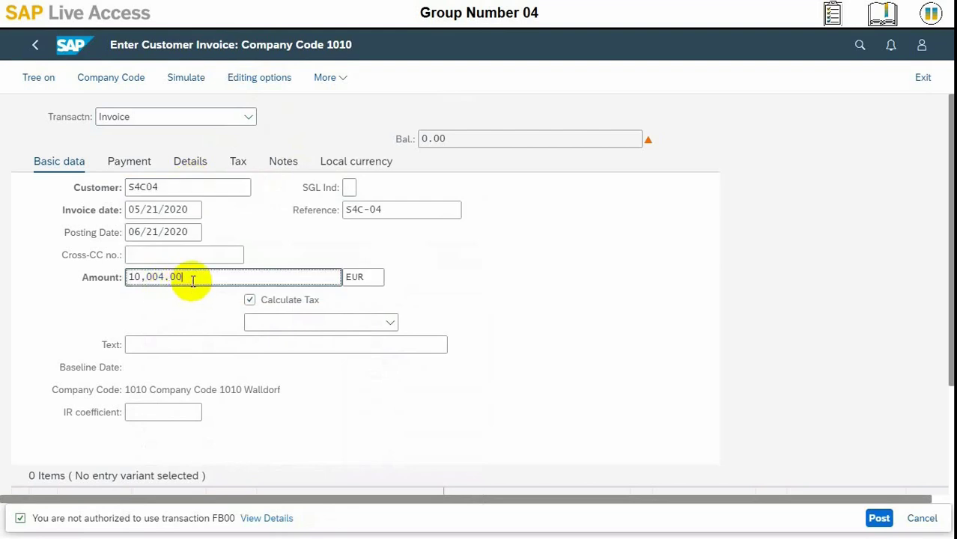
left_click(268, 323)
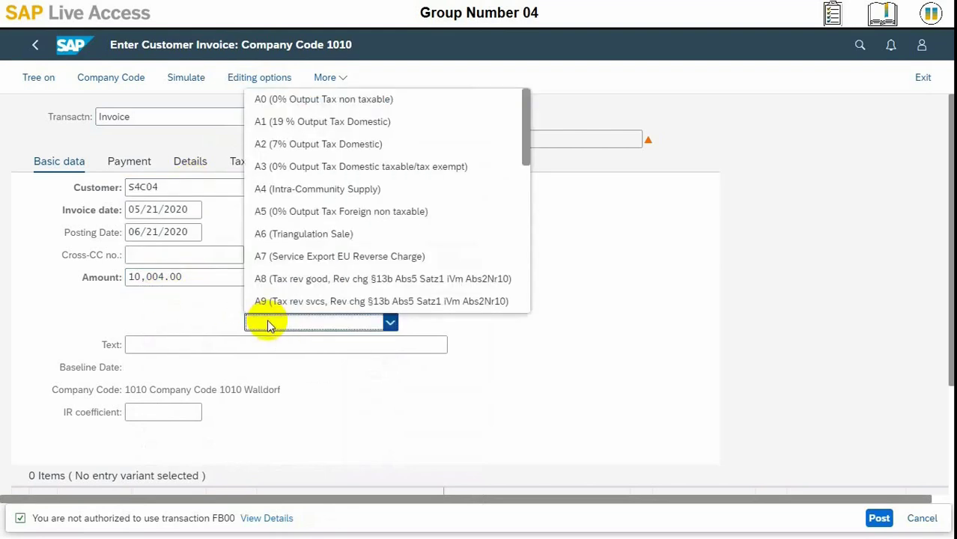
left_click(327, 105)
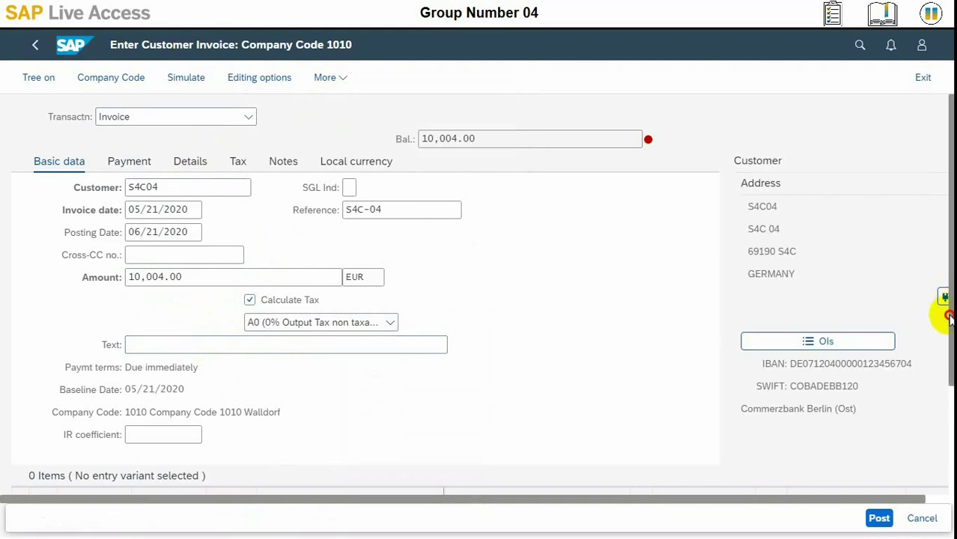
- Give the first line item G/L account 41000000 and document-currency amount 10004
left_click_drag(948, 317, 947, 450)
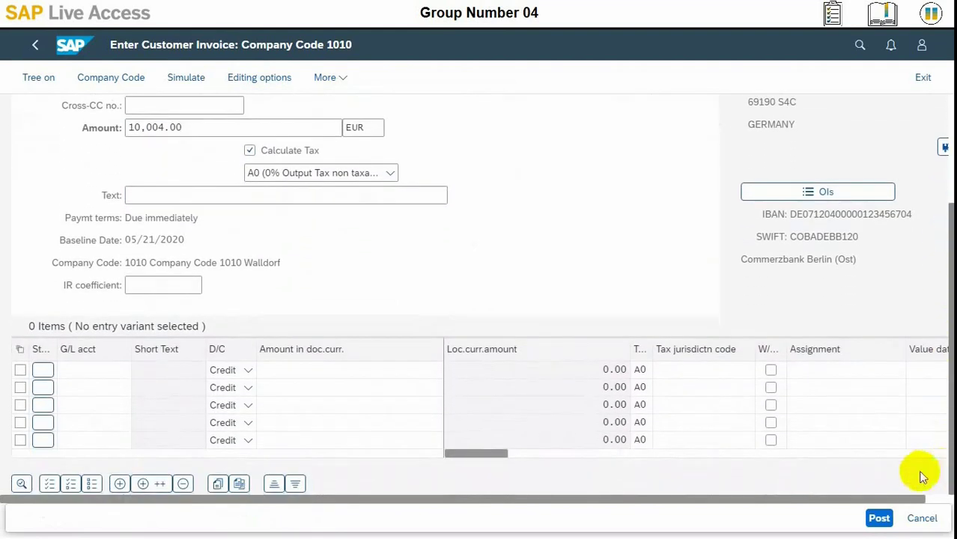
left_click(86, 369)
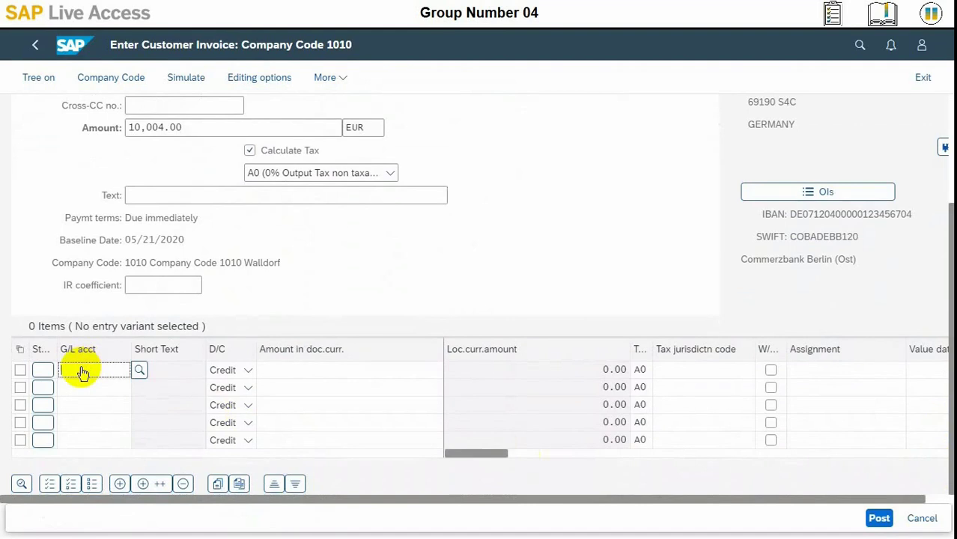
type("41")
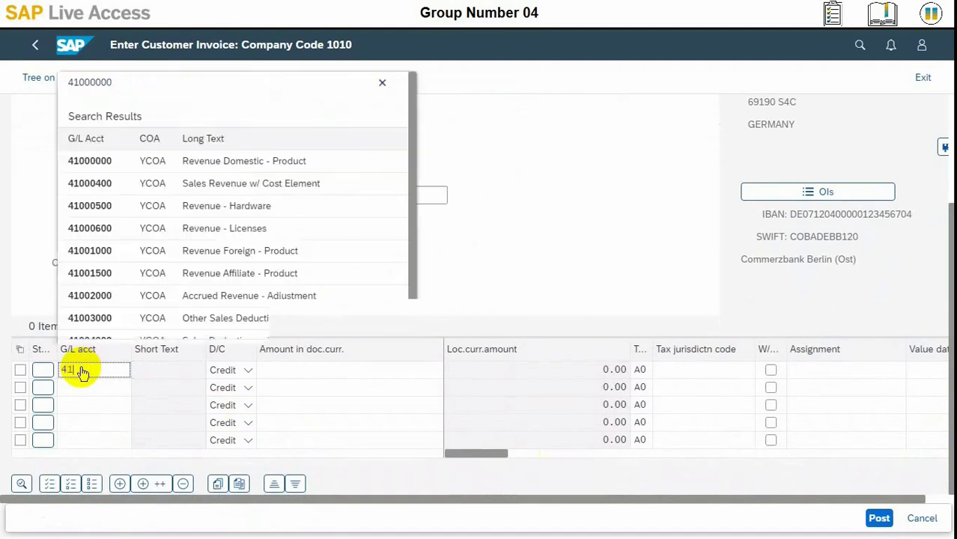
type("00000")
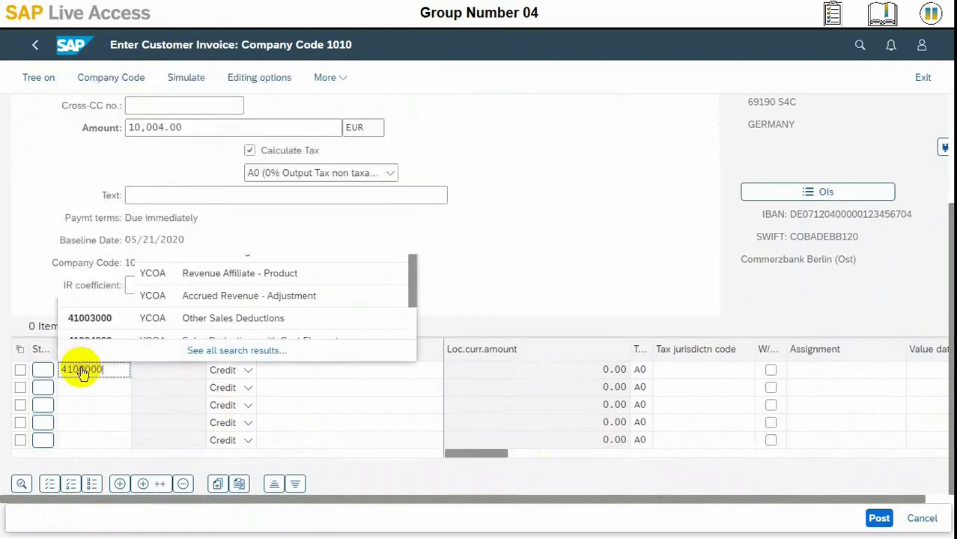
left_click(258, 161)
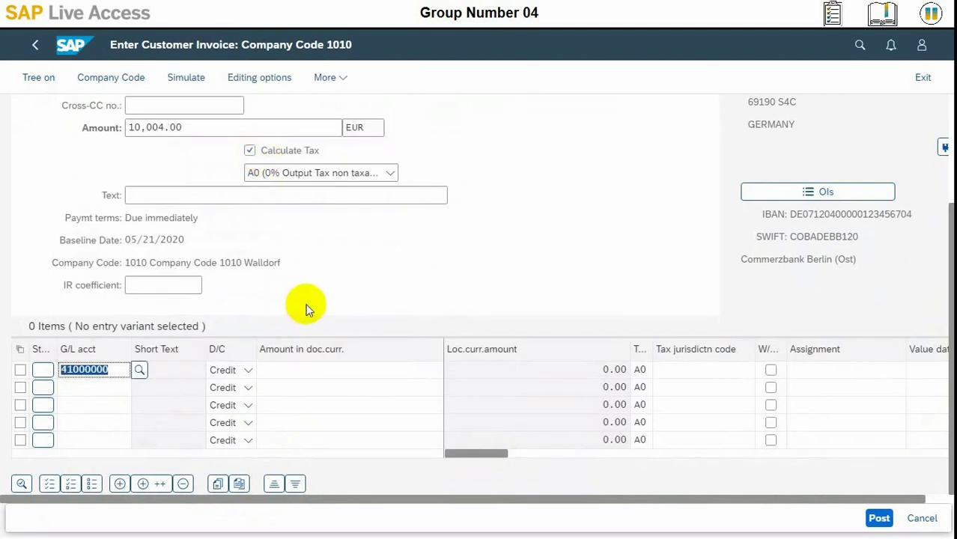
left_click(329, 374)
type("1")
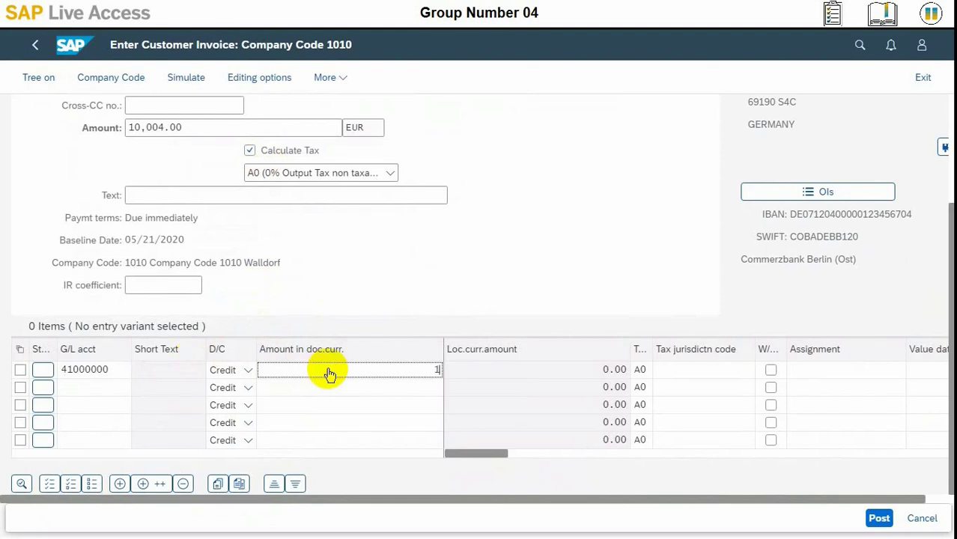
type("0004")
left_click(474, 372)
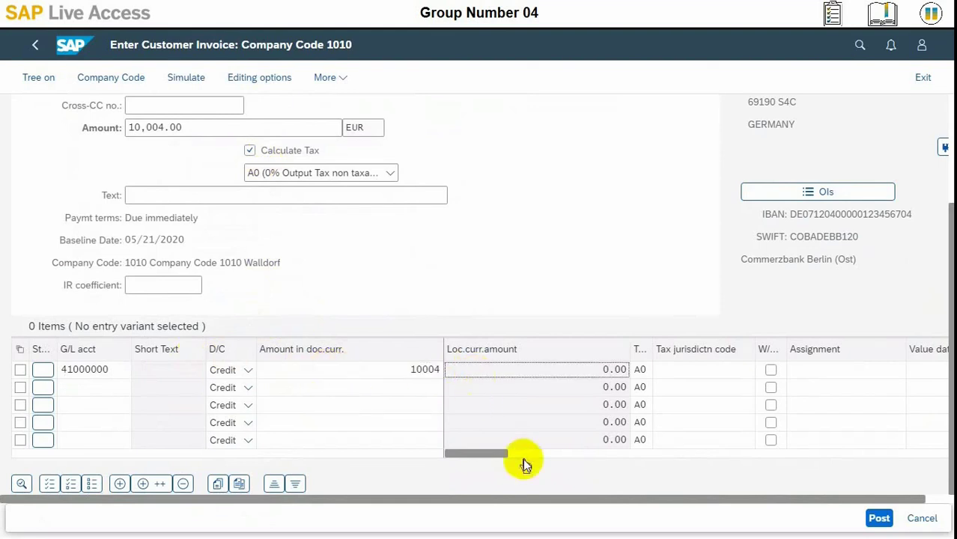
double_click(602, 369)
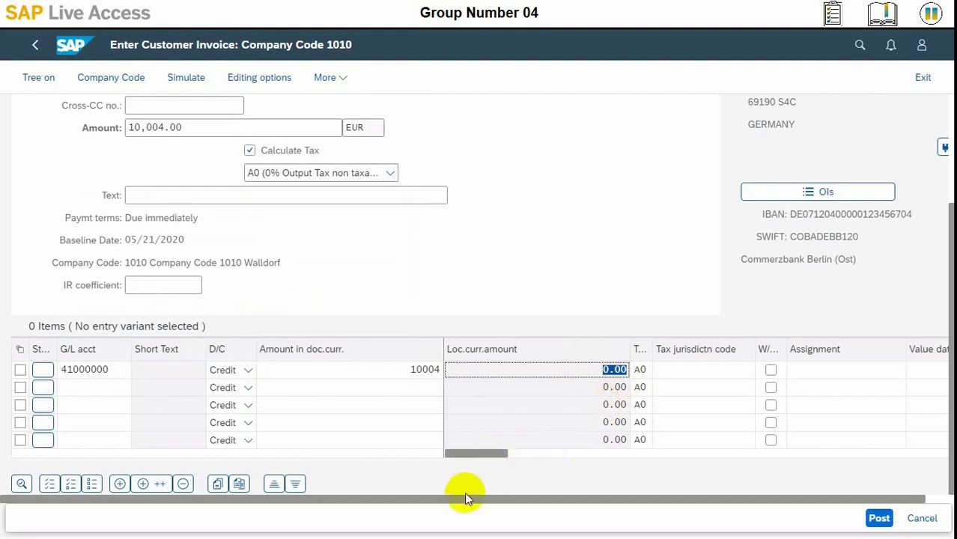
left_click_drag(465, 498, 886, 494)
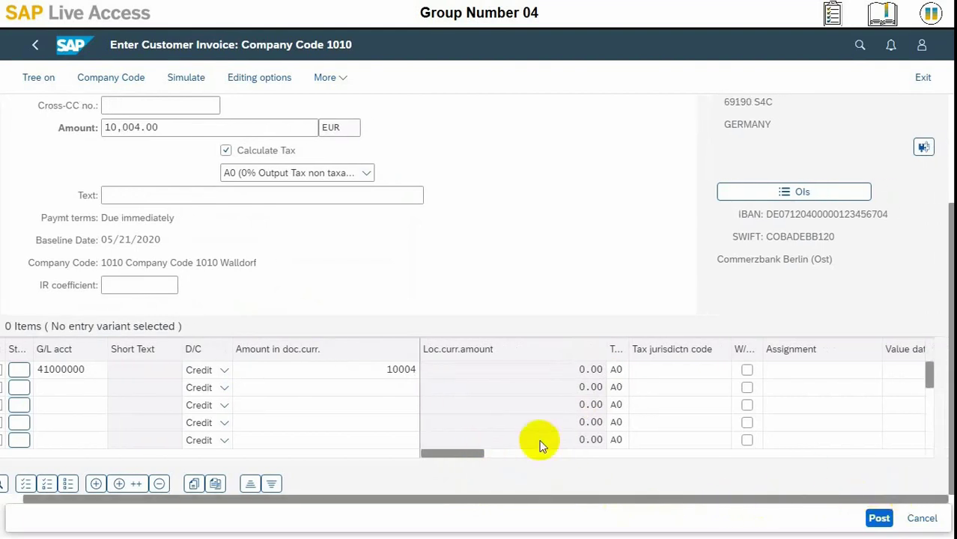
mouse_move(480, 454)
left_mouse_down()
mouse_move(605, 457)
mouse_move(539, 452)
left_mouse_up()
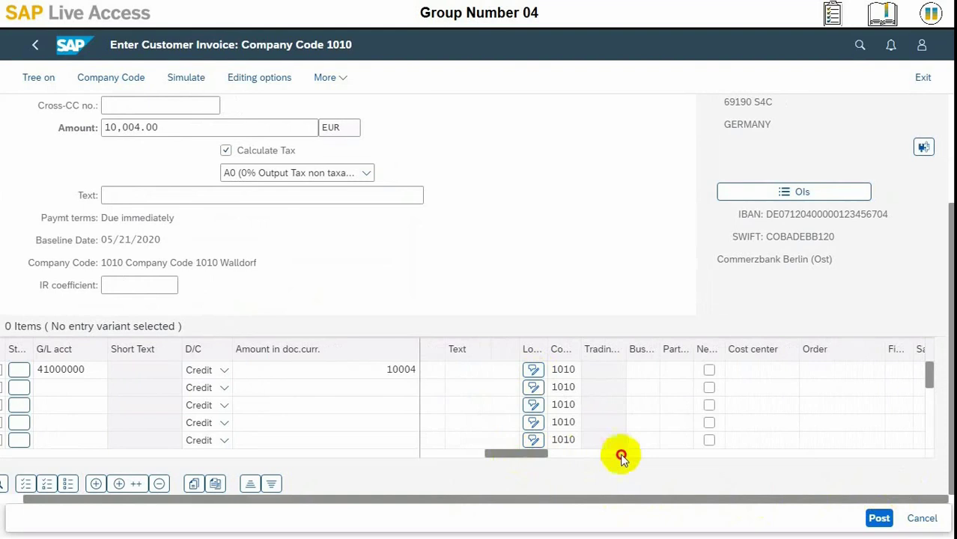
- Open the profitability segment assignment for the 41000000 line item
left_click_drag(621, 458, 663, 461)
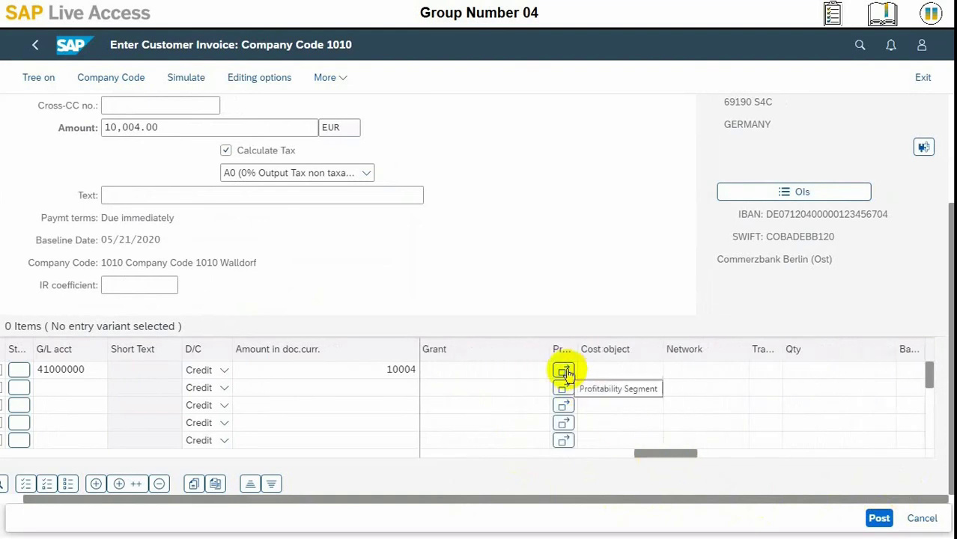
left_click(564, 371)
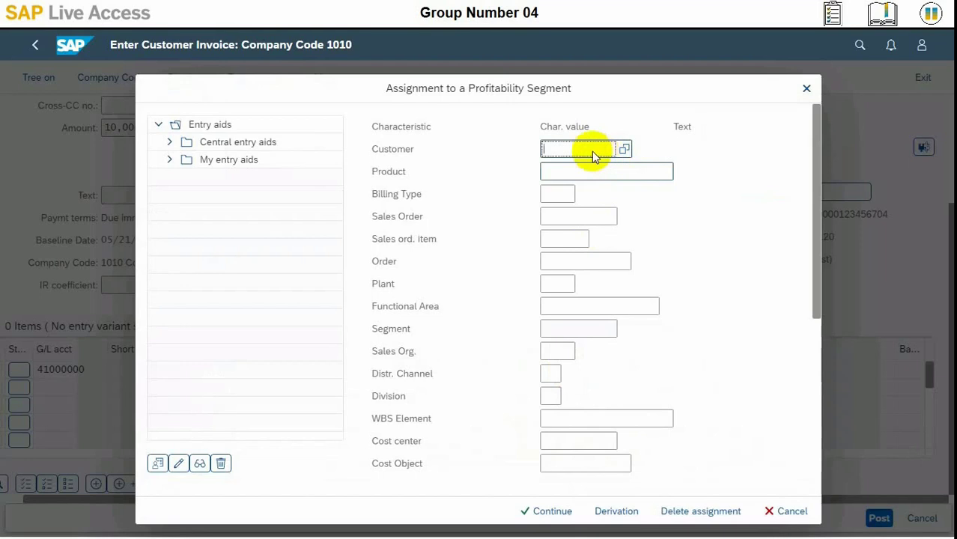
- Enter the invoice's customer and product H001 as profitability characteristics
type("S4C")
type("04")
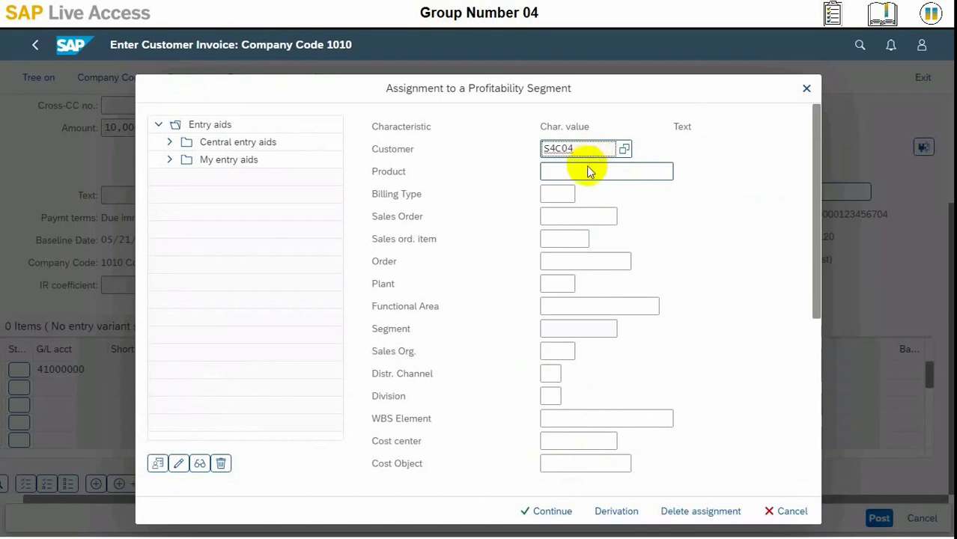
left_click(586, 175)
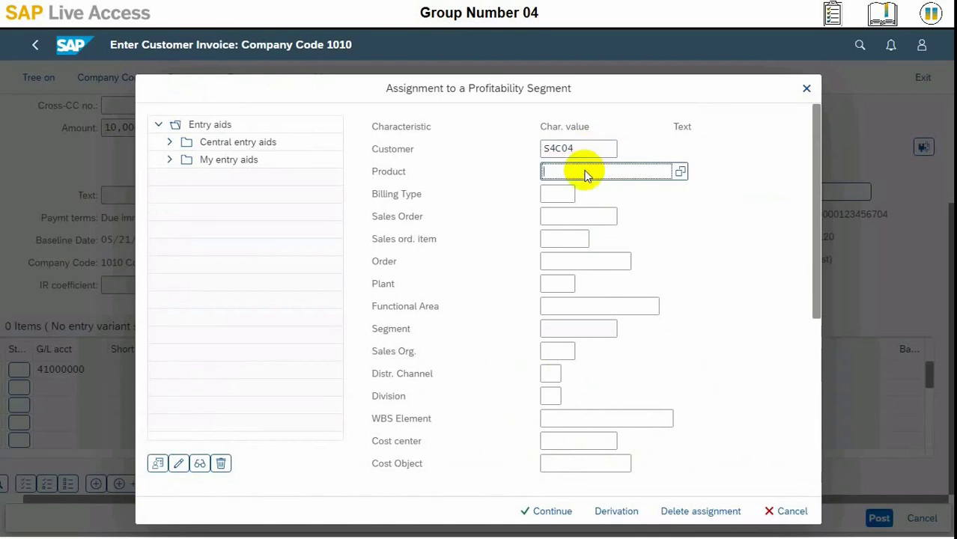
type("H00")
type("1")
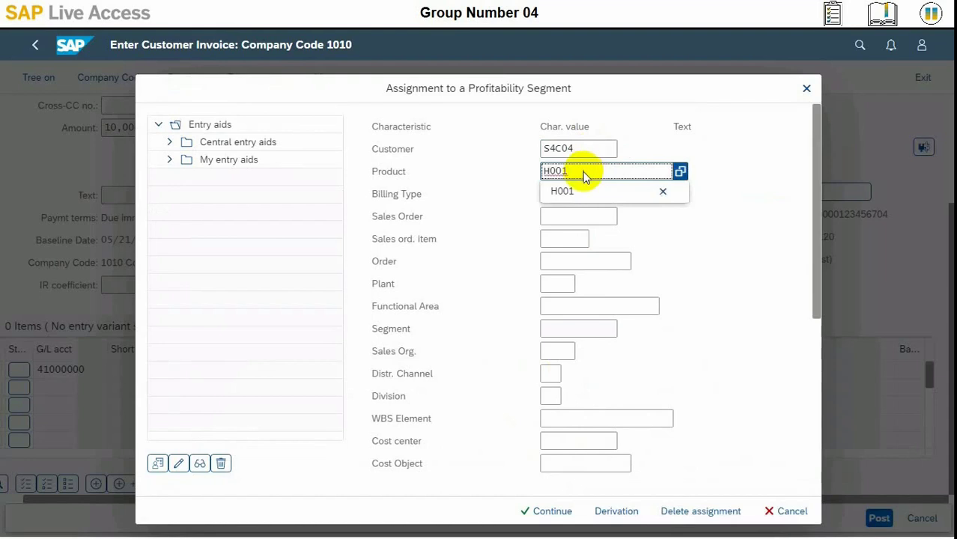
left_click(560, 194)
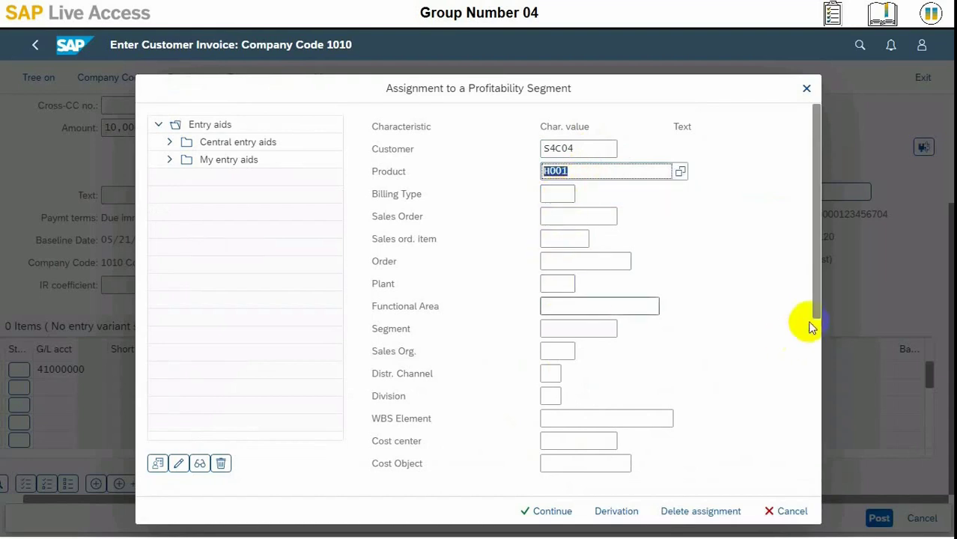
- Fill in profit center YB111 and confirm the profitability segment assignment
left_click_drag(816, 307, 817, 397)
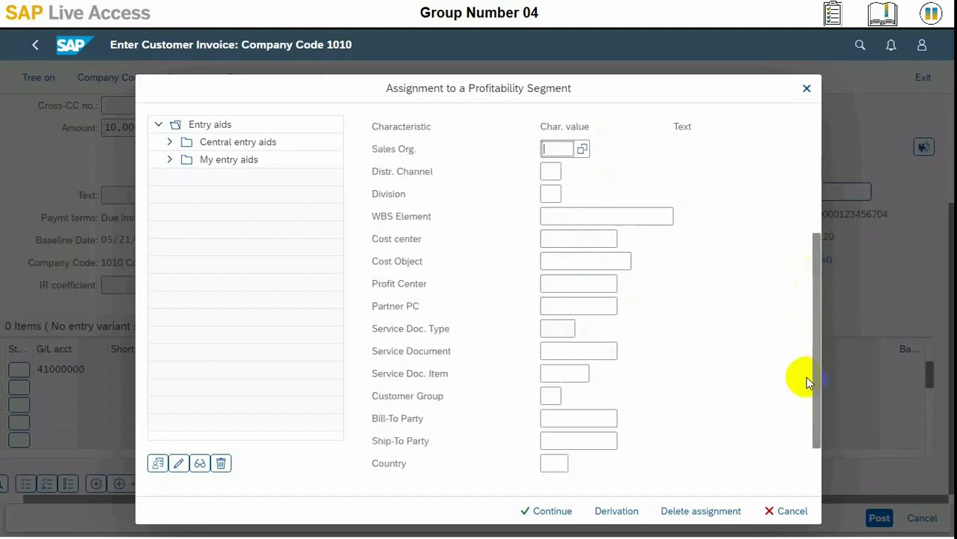
left_click(579, 285)
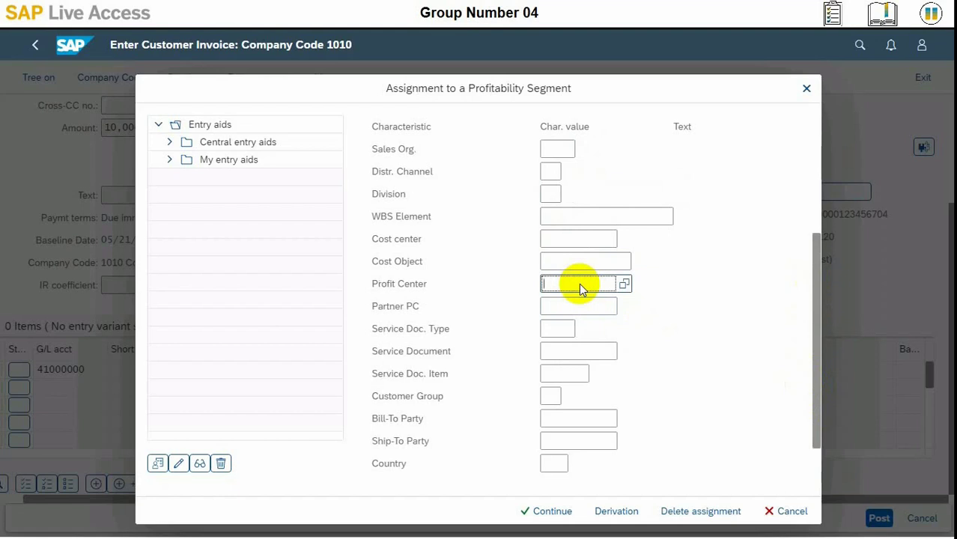
type("YB111")
left_click(552, 511)
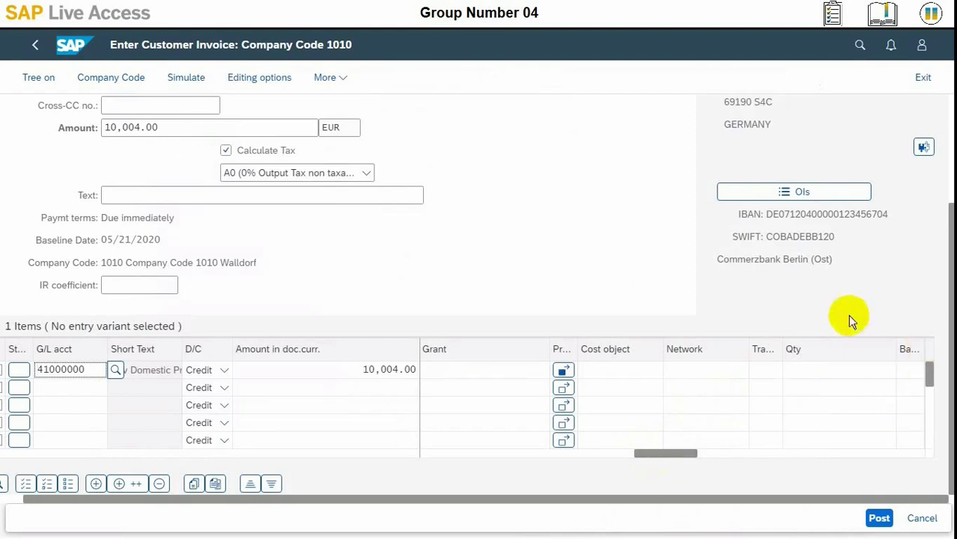
- Review the 10,004.00 line item, then show payment details: baseline 05/21/2020, terms 0001
left_click_drag(948, 301, 946, 147)
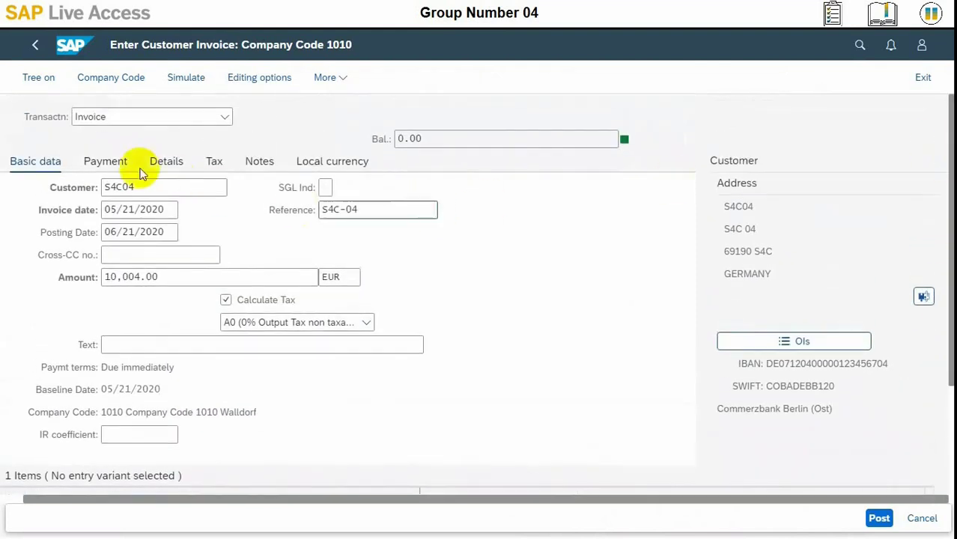
scroll(103, 169, "down", 2)
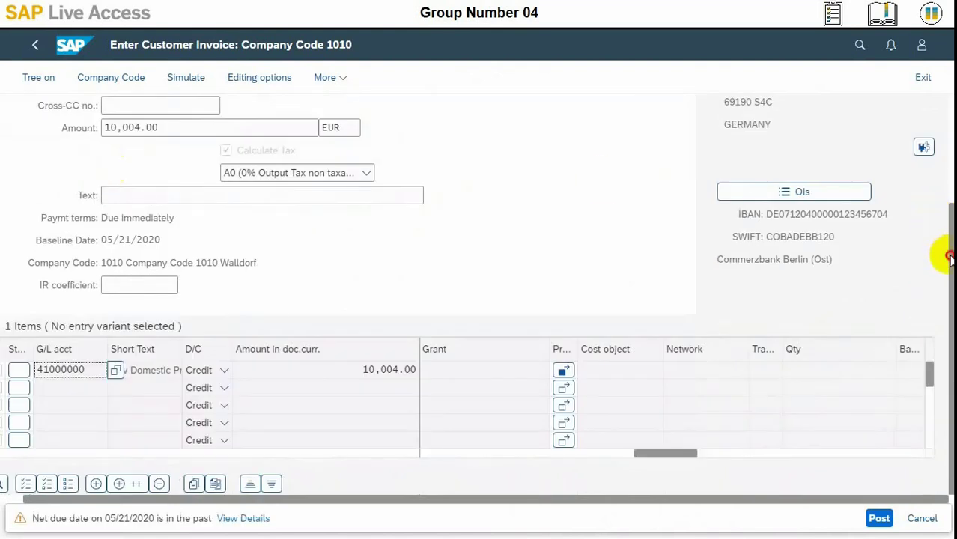
left_click(950, 196)
left_click_drag(949, 196, 943, 140)
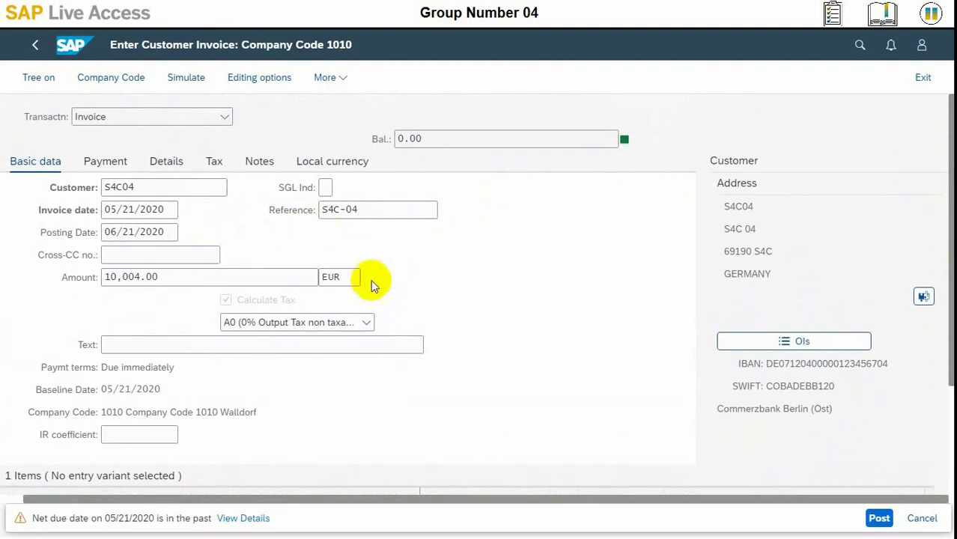
left_click(154, 368)
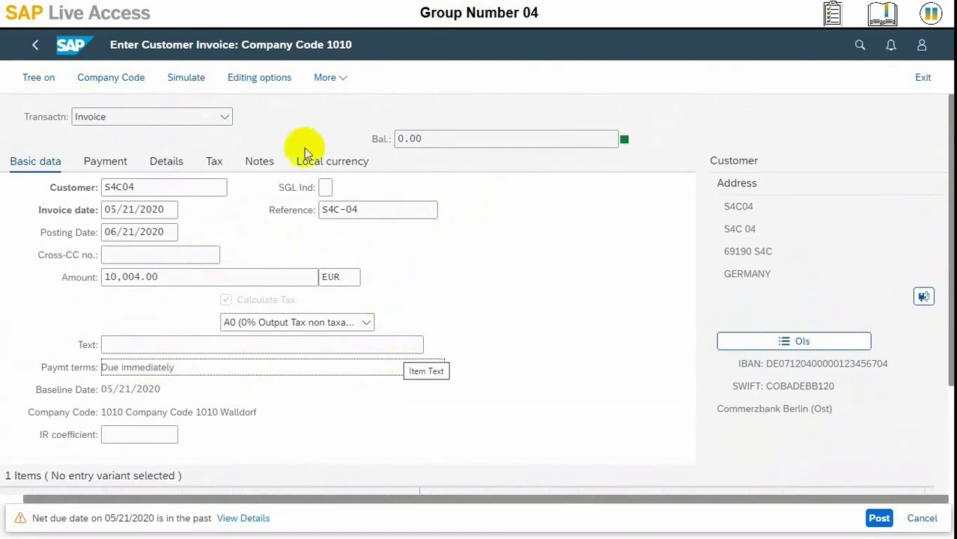
left_click(275, 80)
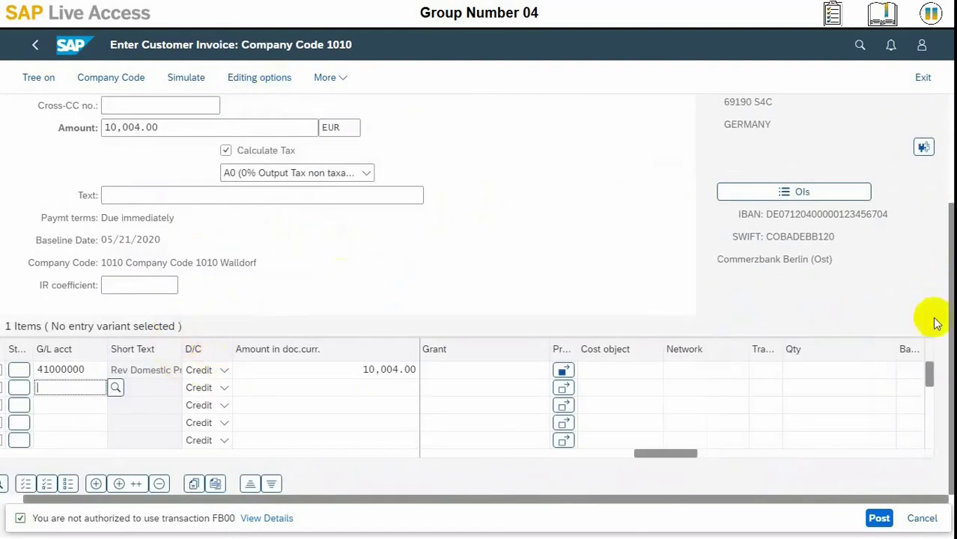
left_click_drag(948, 273, 942, 170)
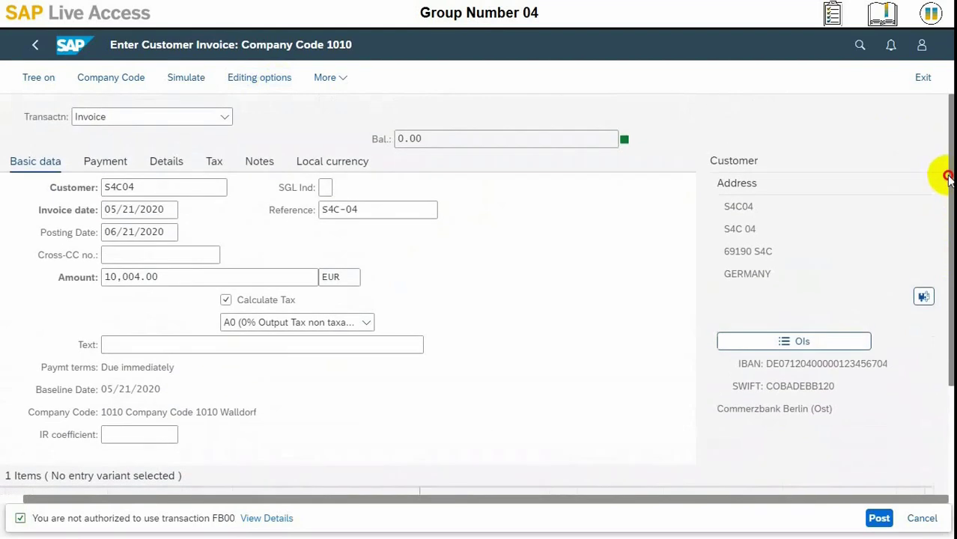
left_click(105, 162)
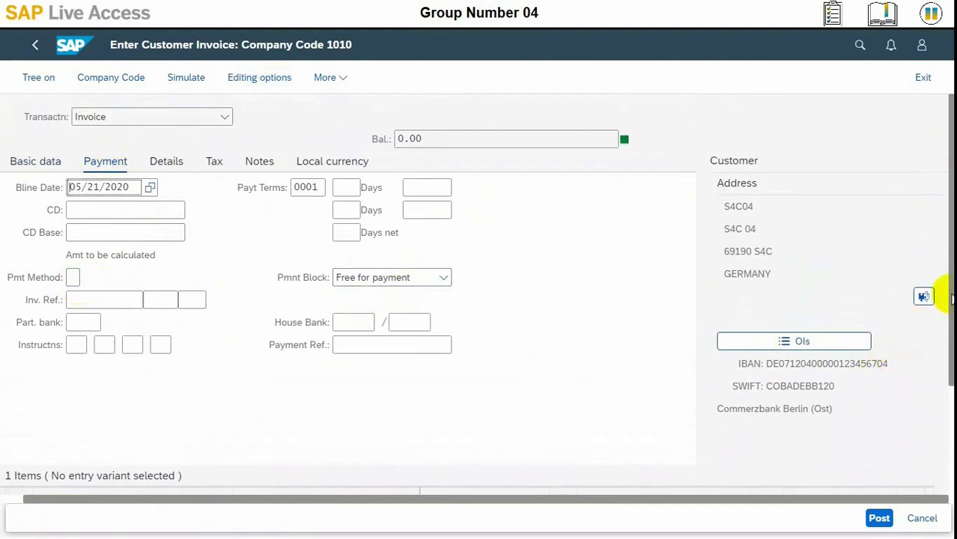
- Check the payment terms list, keep 0001 (due immediately), and return to basic data
left_click_drag(949, 351, 950, 380)
left_click_drag(942, 325, 937, 266)
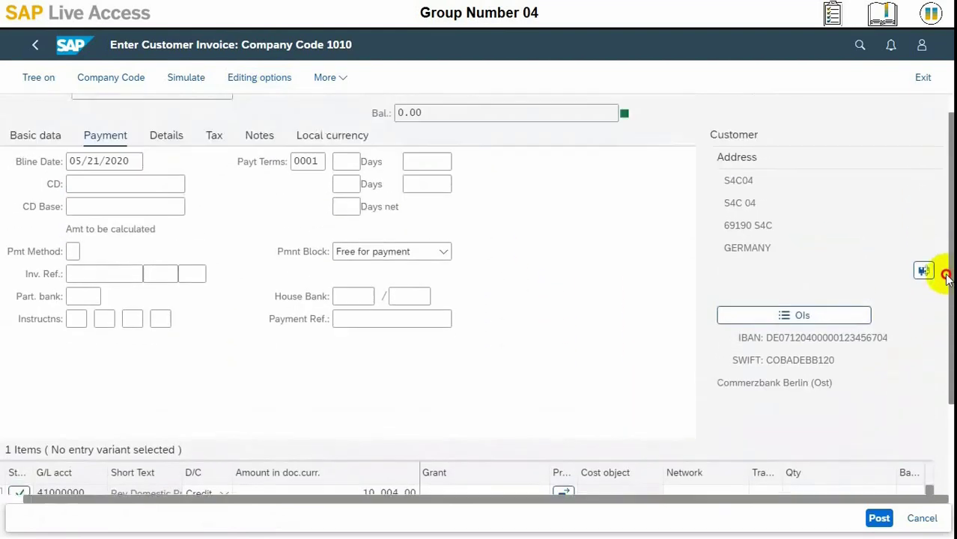
left_click(329, 188)
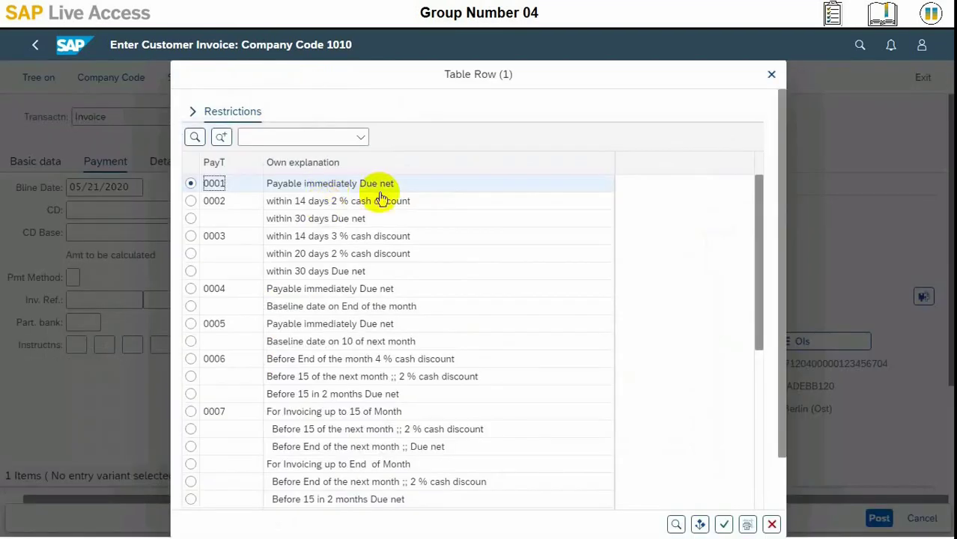
left_click(772, 74)
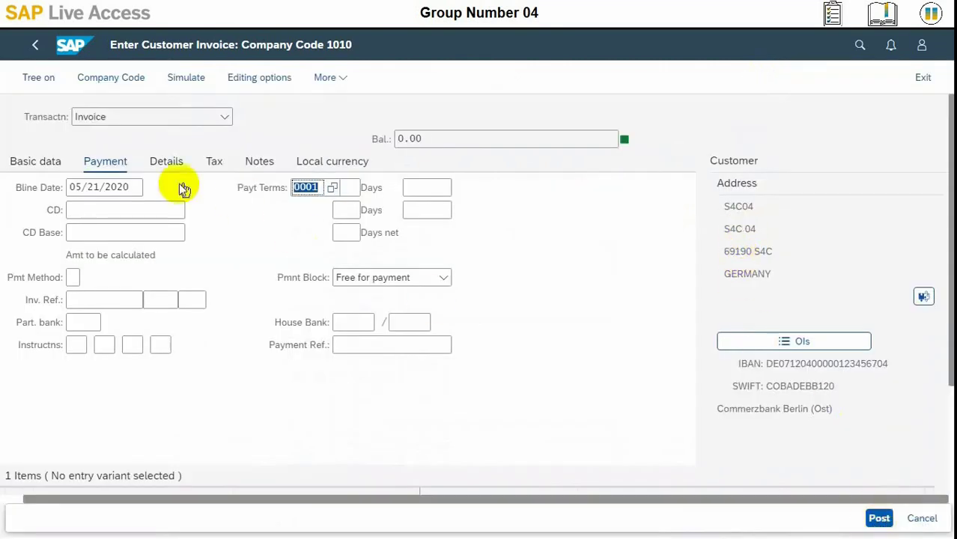
left_click(36, 165)
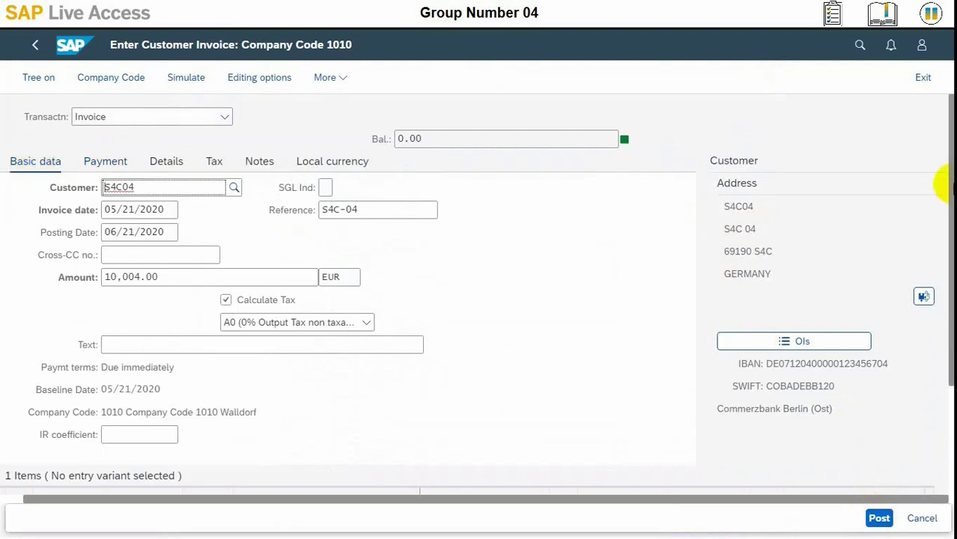
left_click(950, 190)
mouse_move(948, 191)
left_mouse_down()
mouse_move(948, 315)
mouse_move(948, 193)
left_mouse_up()
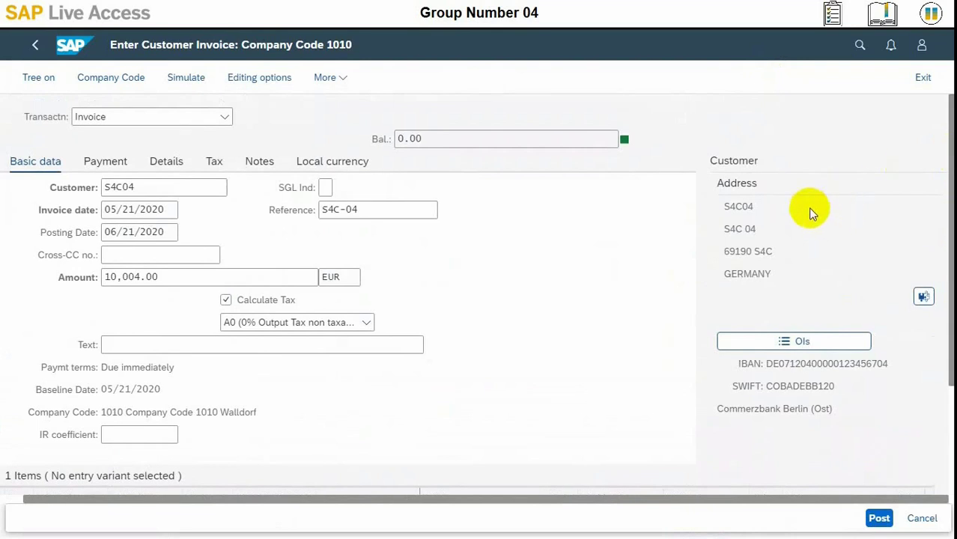
left_click(871, 522)
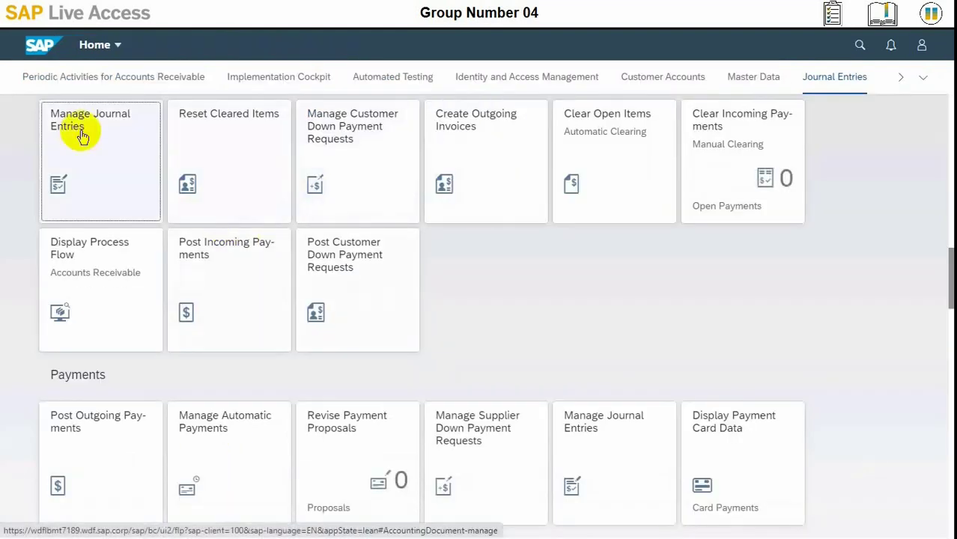
left_click(81, 132)
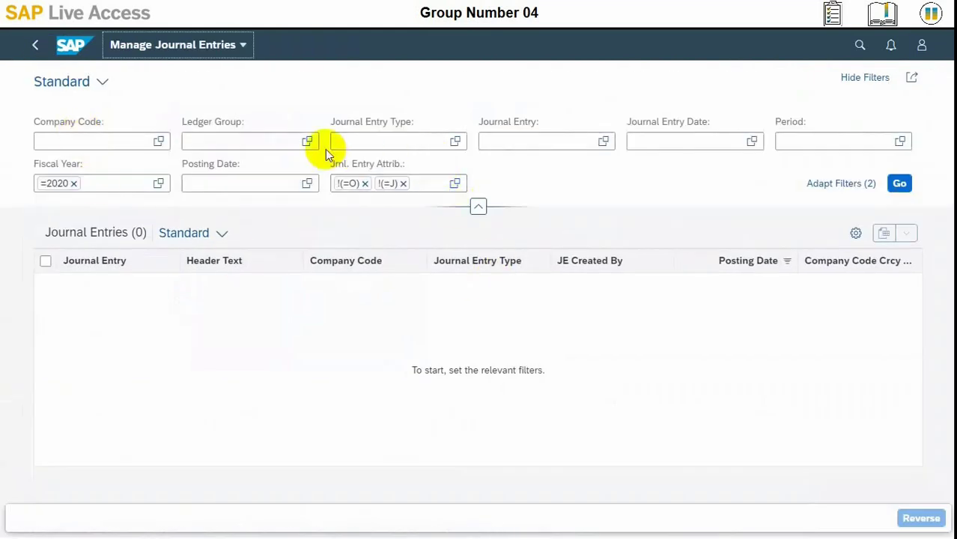
left_click(751, 143)
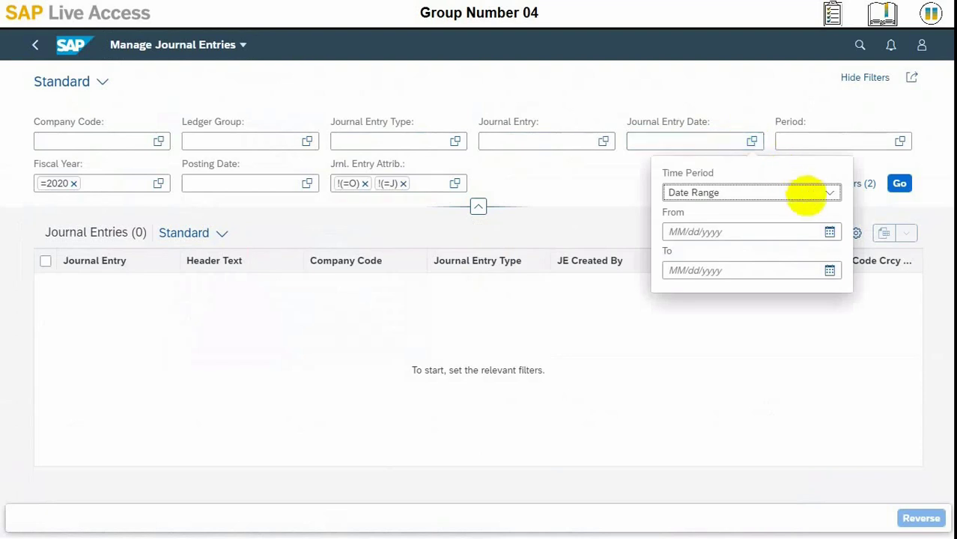
left_click(829, 232)
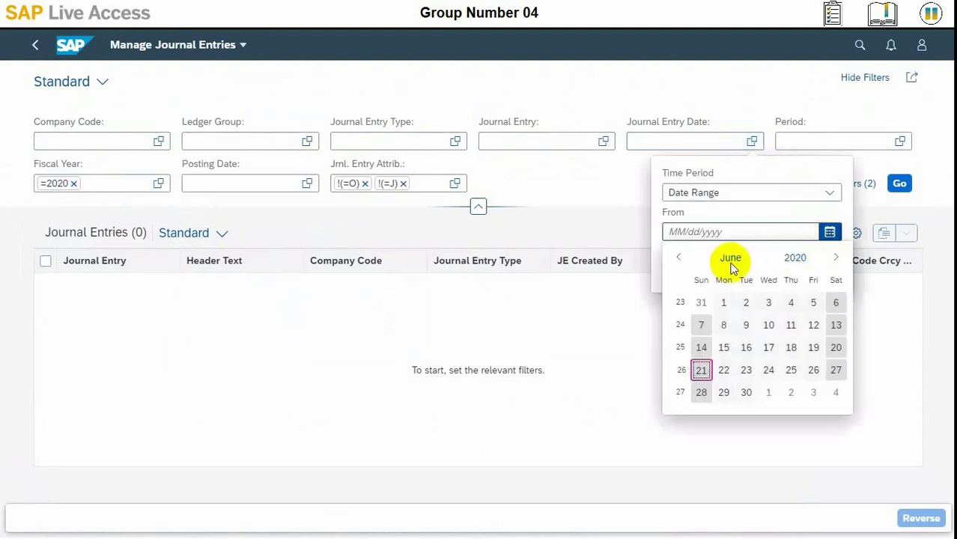
left_click(679, 258)
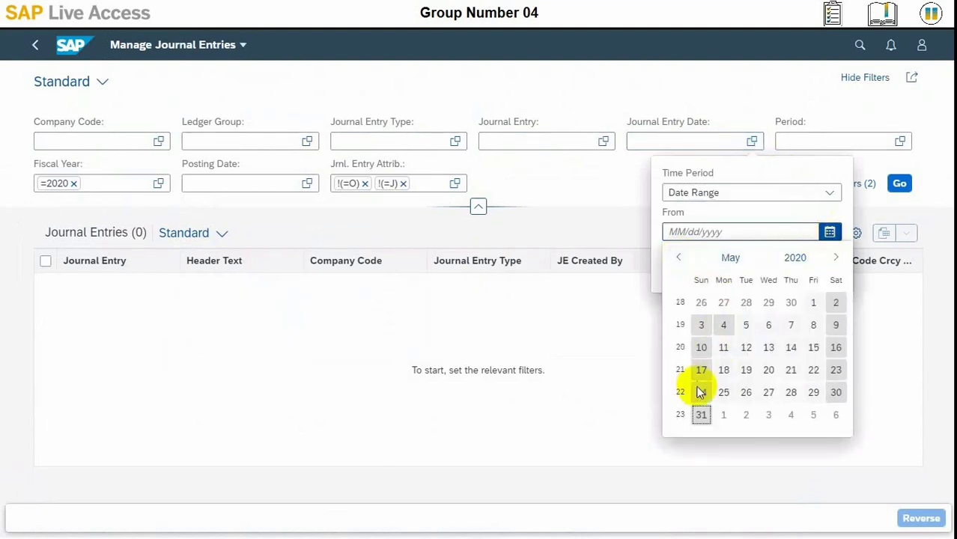
left_click(791, 370)
left_click(829, 271)
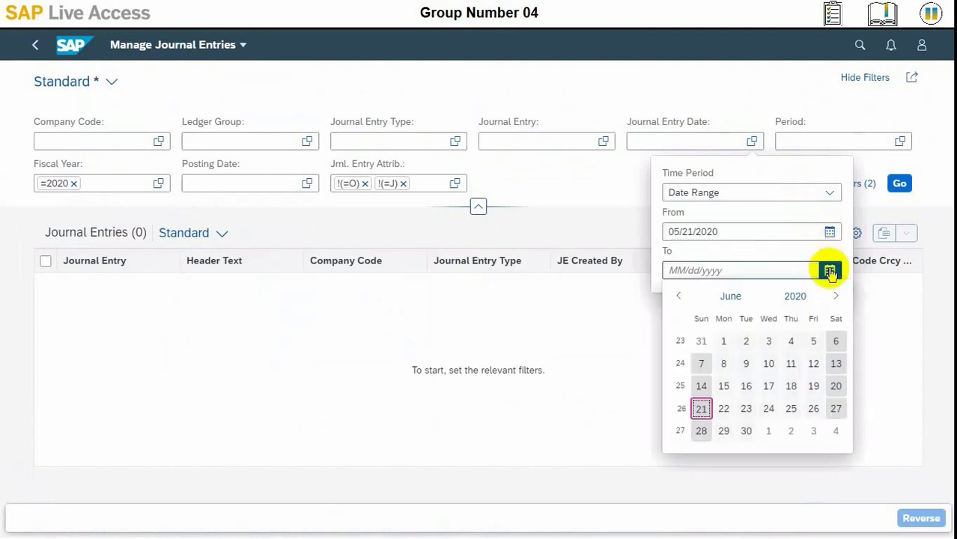
left_click(683, 299)
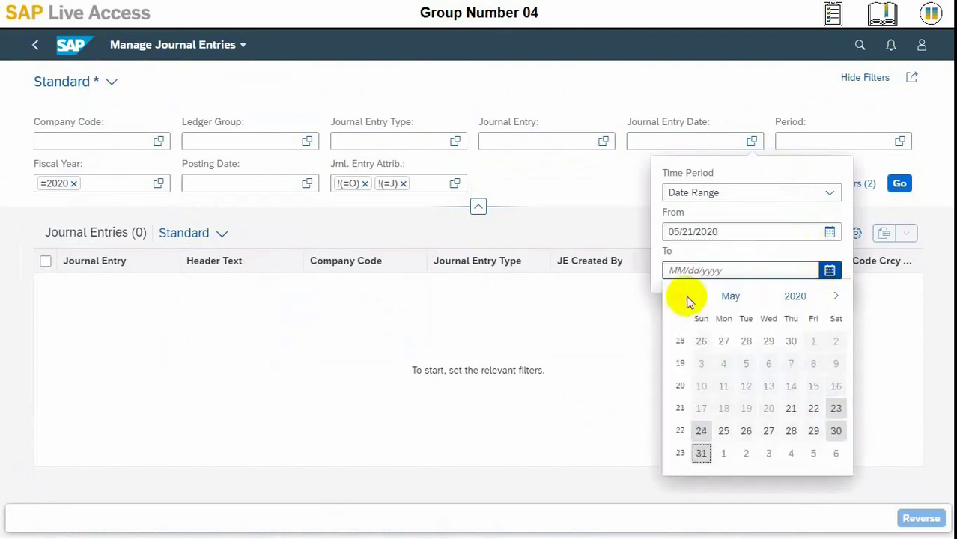
left_click(791, 409)
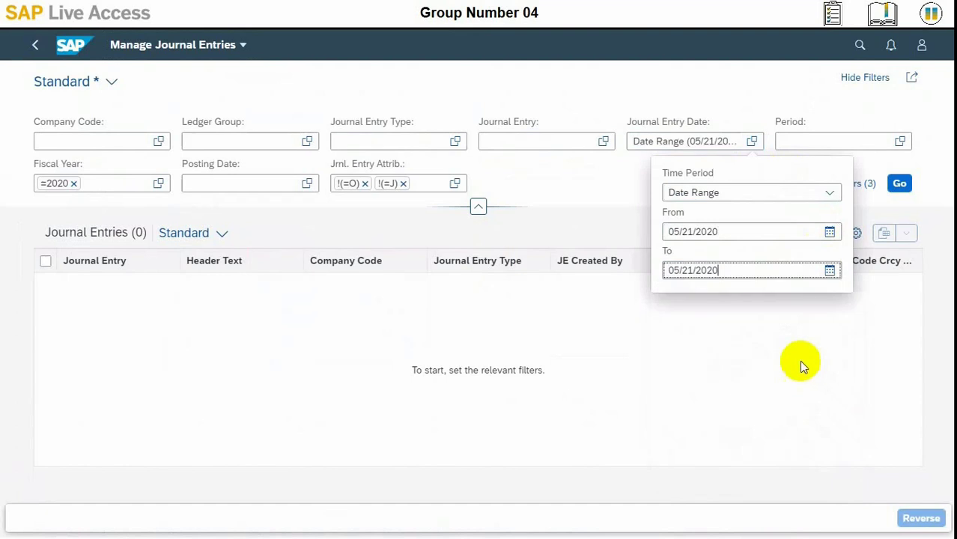
left_click(898, 185)
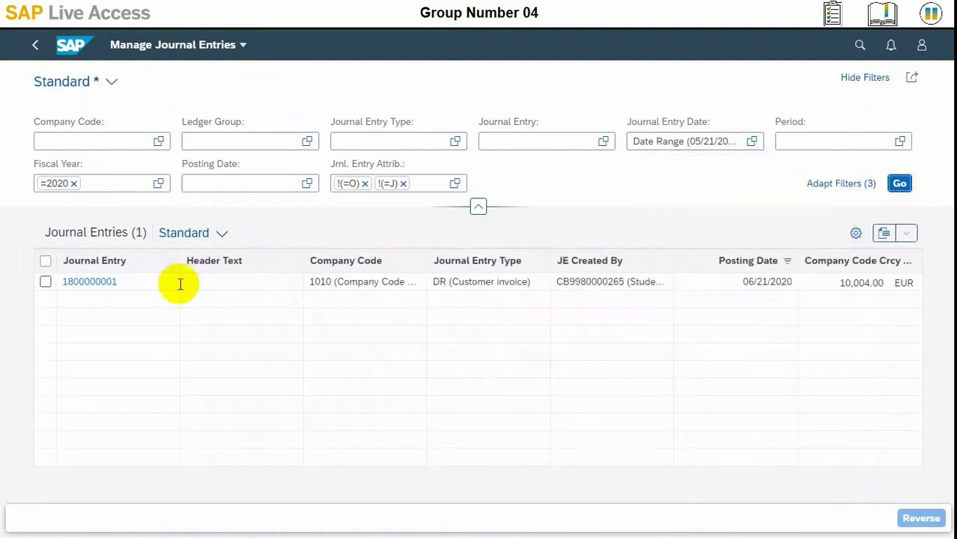
left_click(105, 288)
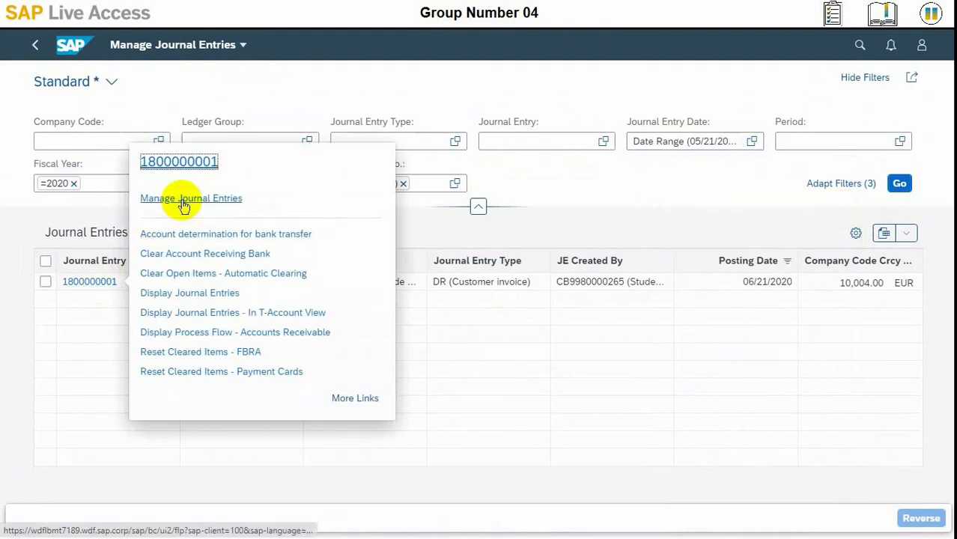
left_click(182, 201)
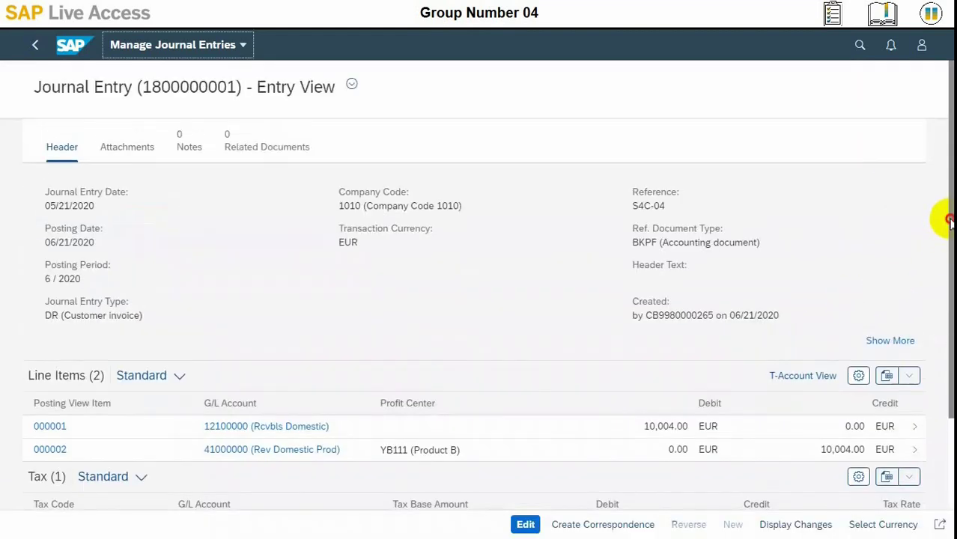
left_click_drag(949, 221, 950, 315)
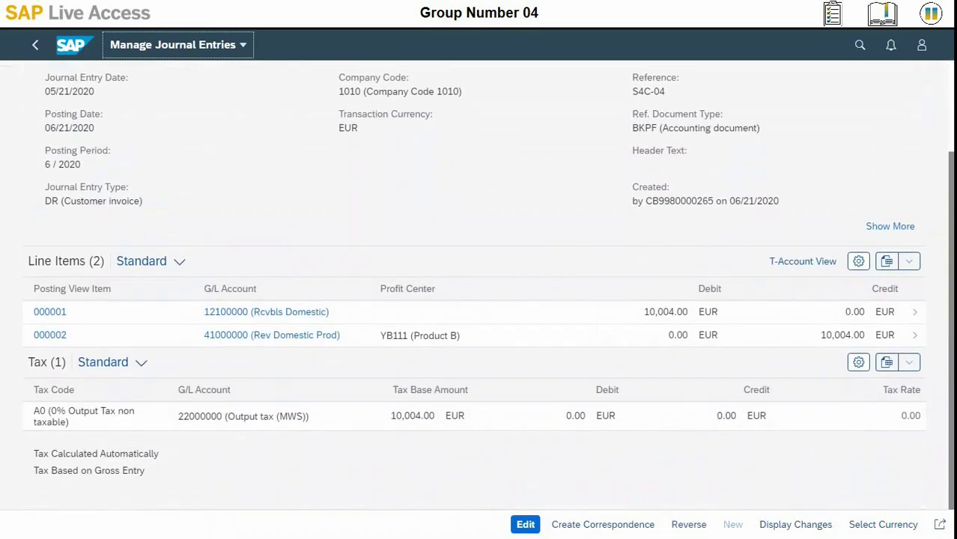
scroll(479, 300, "up", 3)
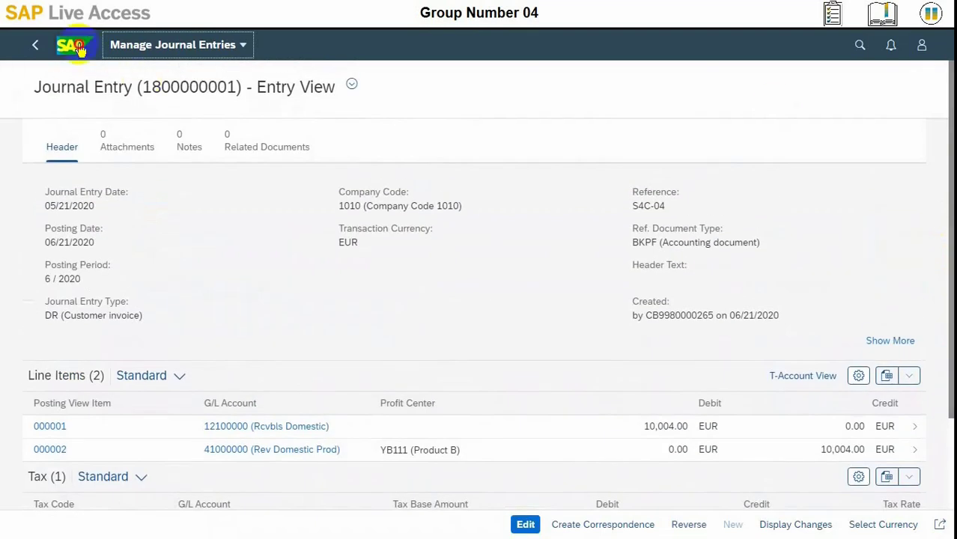